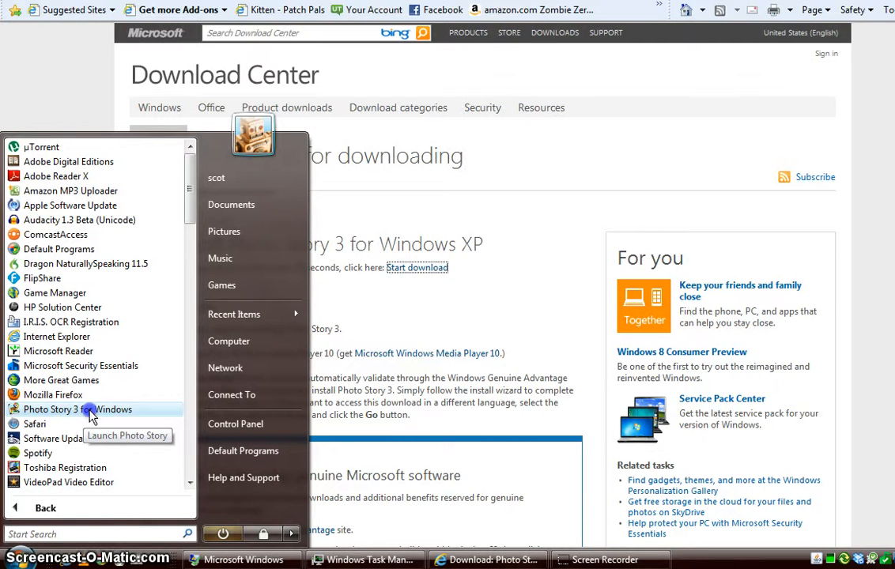
Launch Photo Story 3 and start a new story
click(91, 411)
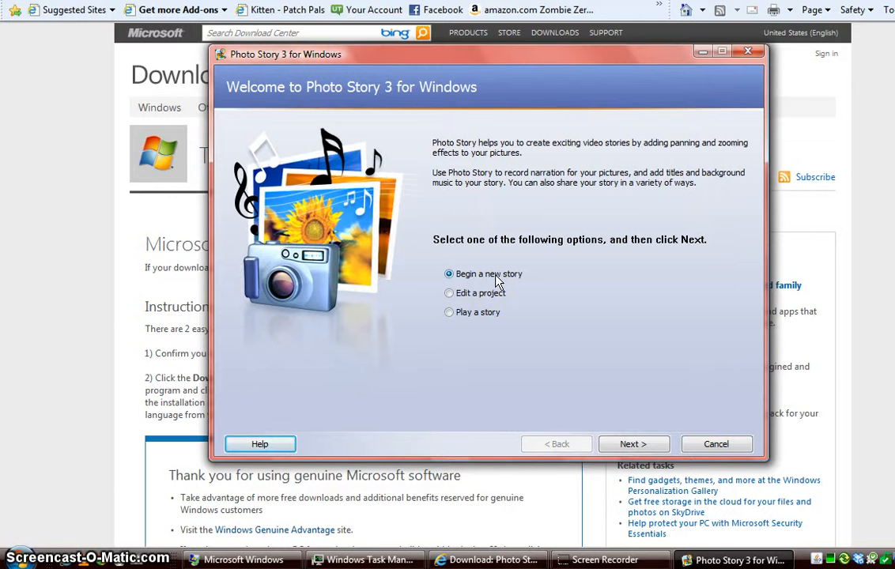
click(627, 448)
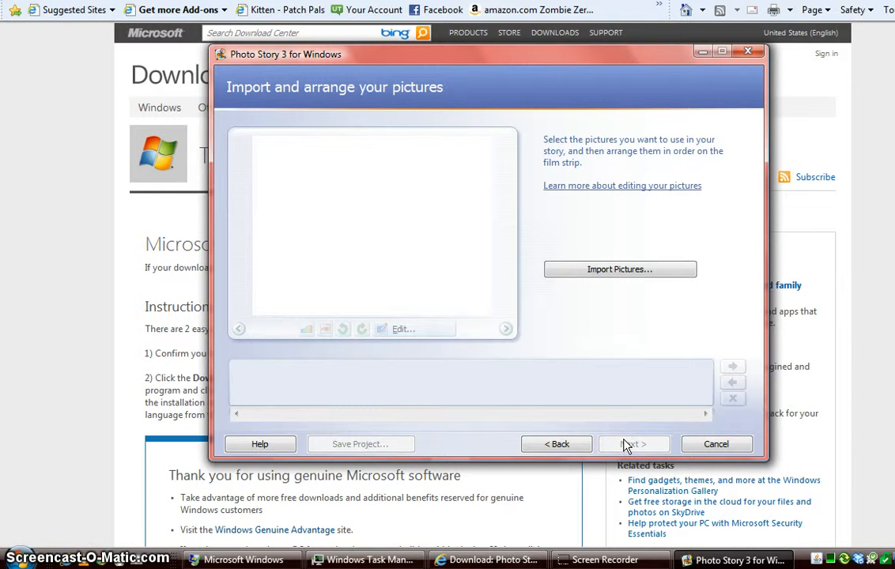
Import gab minnie, IMG_0963, IMG_0965 and other photos from Pictures > disney809
click(629, 269)
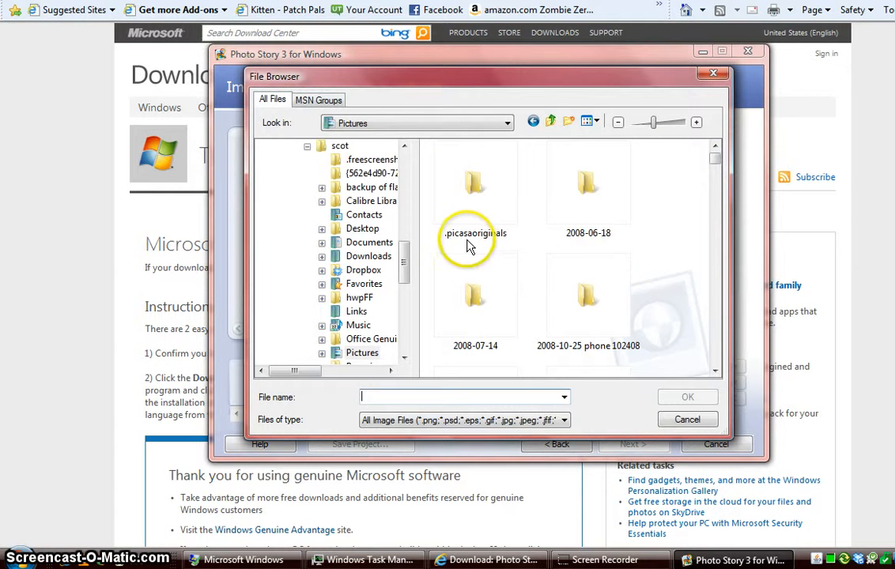
scroll(405, 272, down, 3)
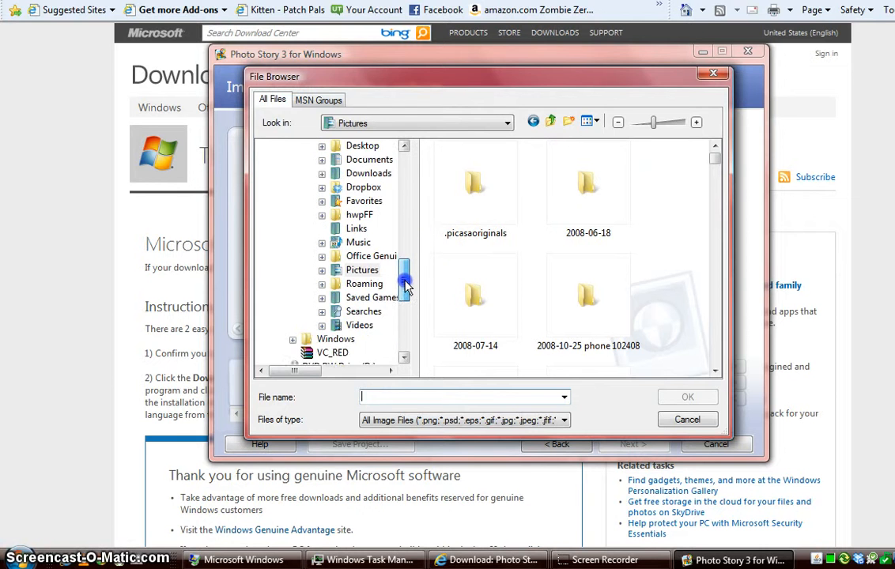
click(320, 215)
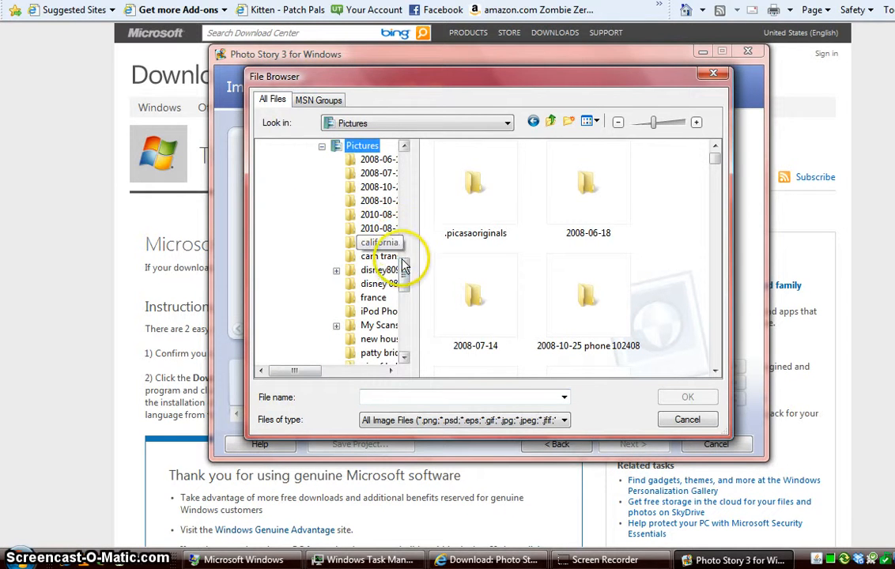
click(387, 271)
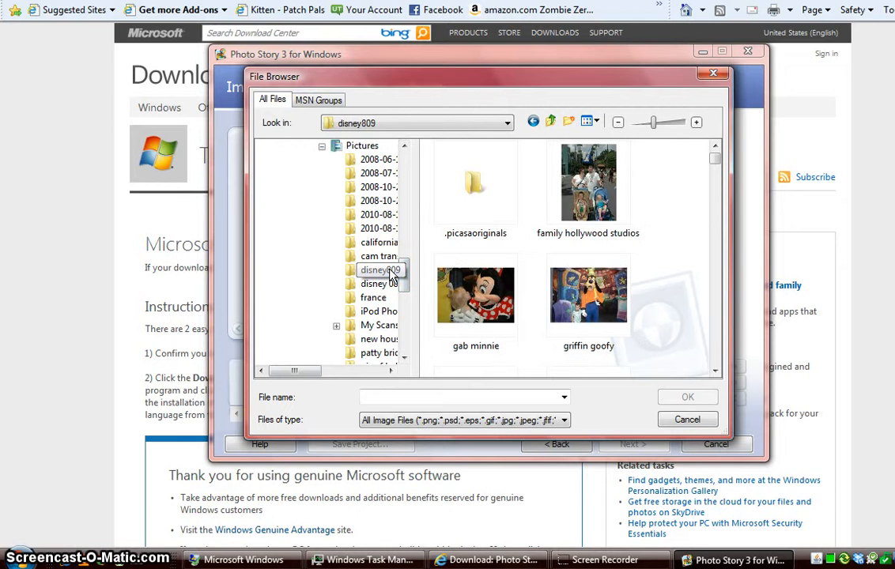
click(484, 290)
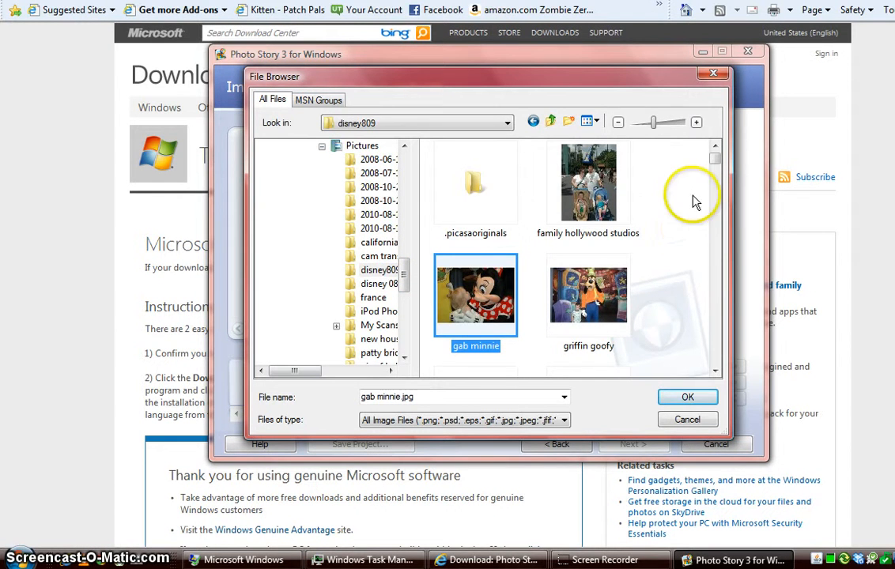
drag(715, 161, 718, 212)
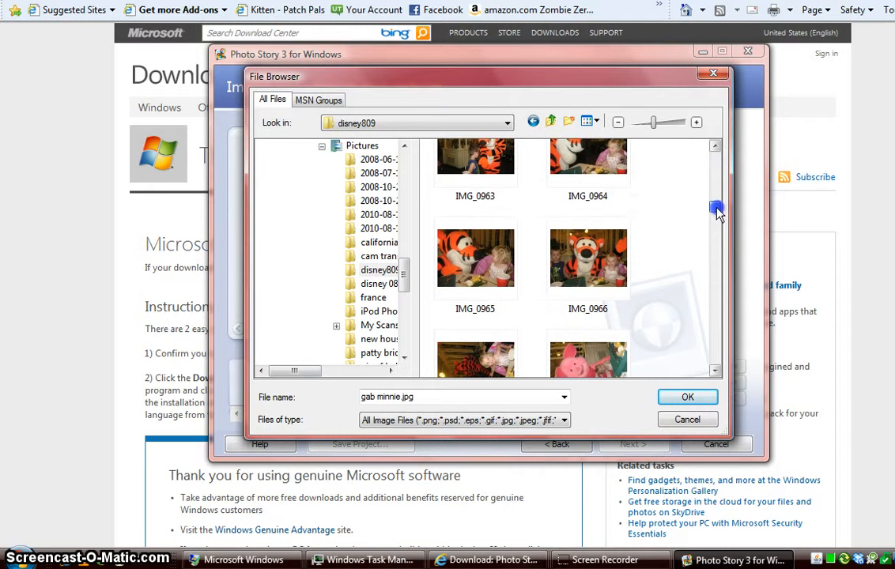
shift+click(596, 254)
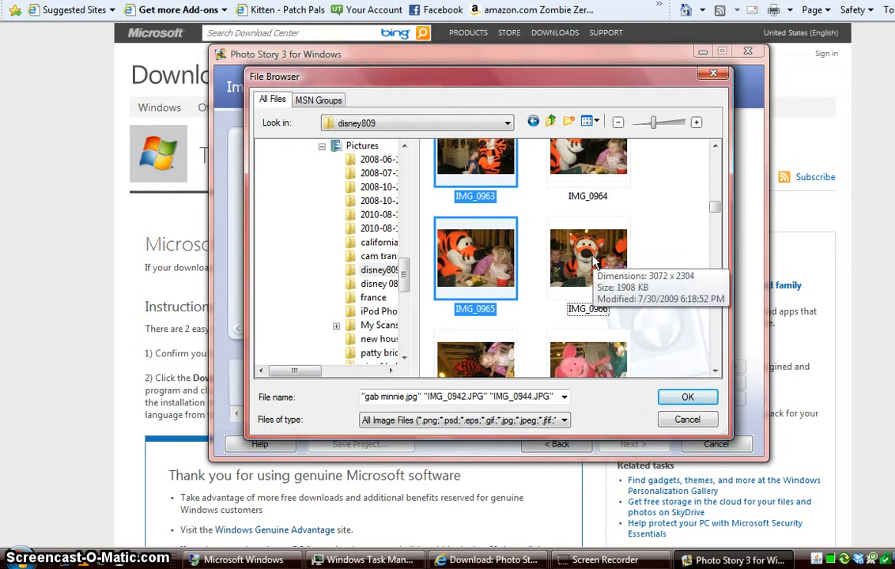
click(684, 396)
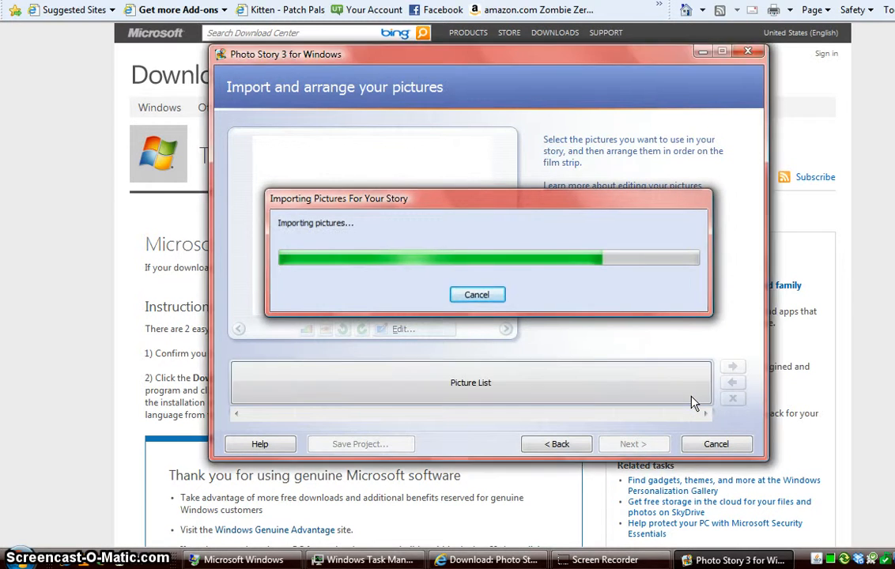
Reorder the film strip: tiger photo toward the start, boy's face photo later, third photo second
drag(692, 399, 456, 382)
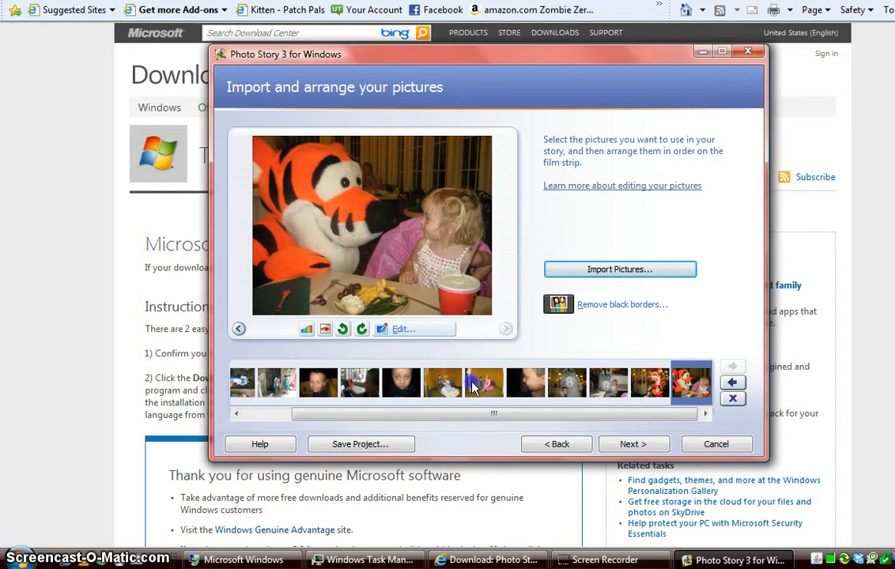
click(477, 381)
click(528, 381)
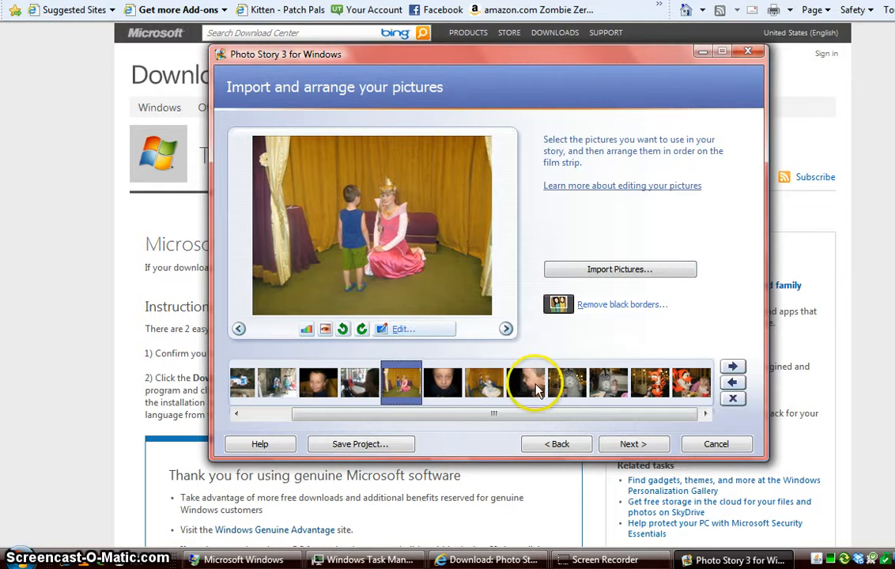
drag(595, 385, 597, 387)
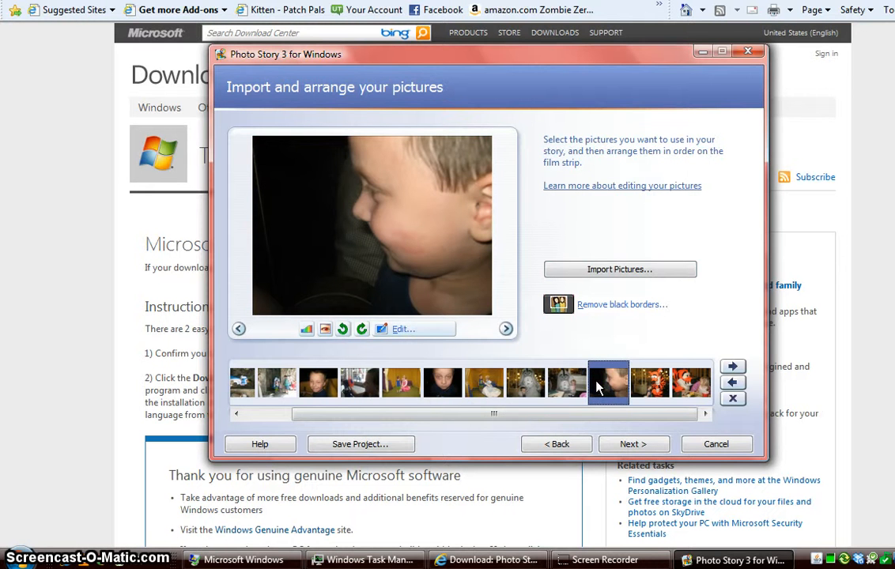
drag(502, 411, 379, 413)
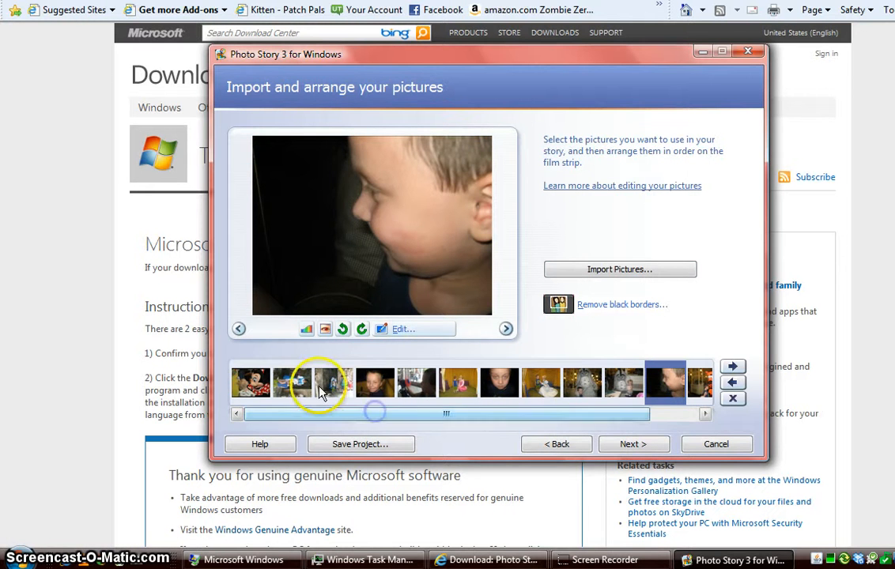
drag(334, 385, 301, 387)
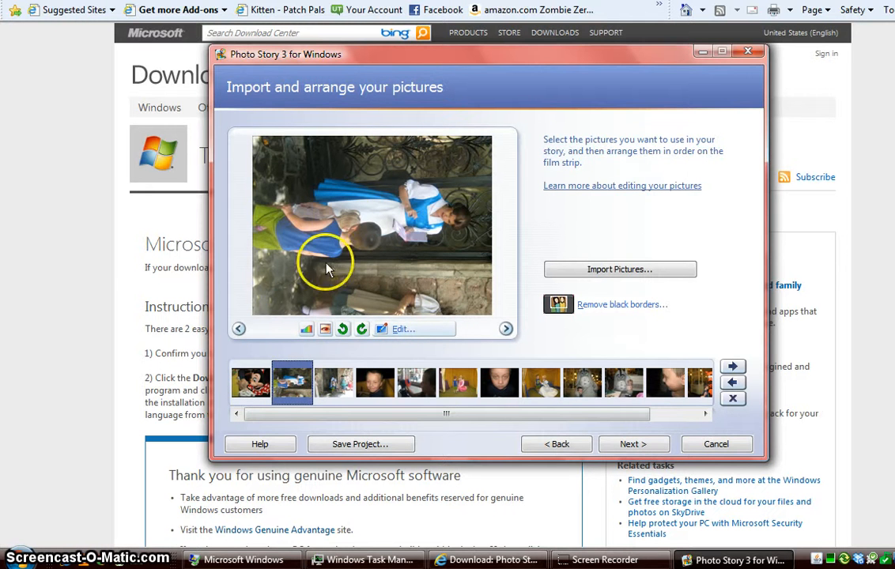
Correct the princess photo's colour levels, rotate it upright, and open it for editing
click(305, 330)
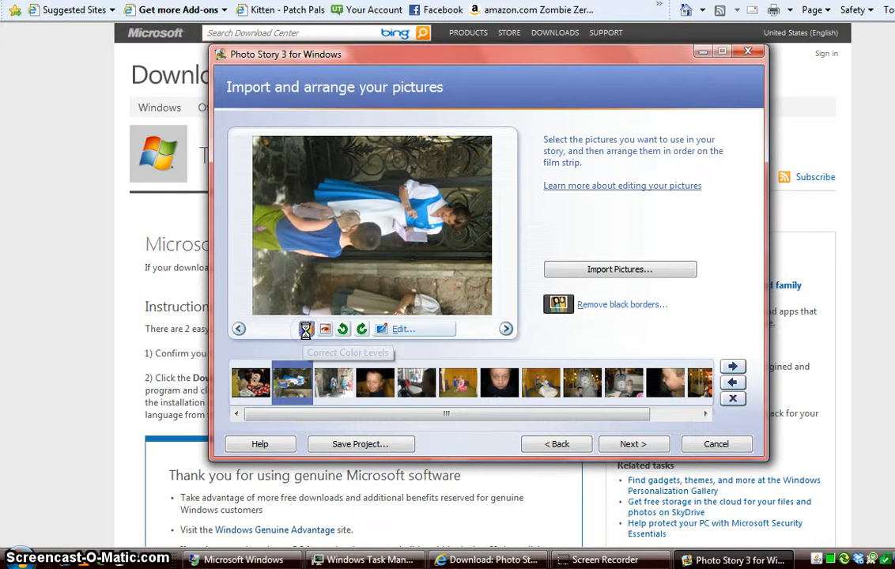
click(324, 331)
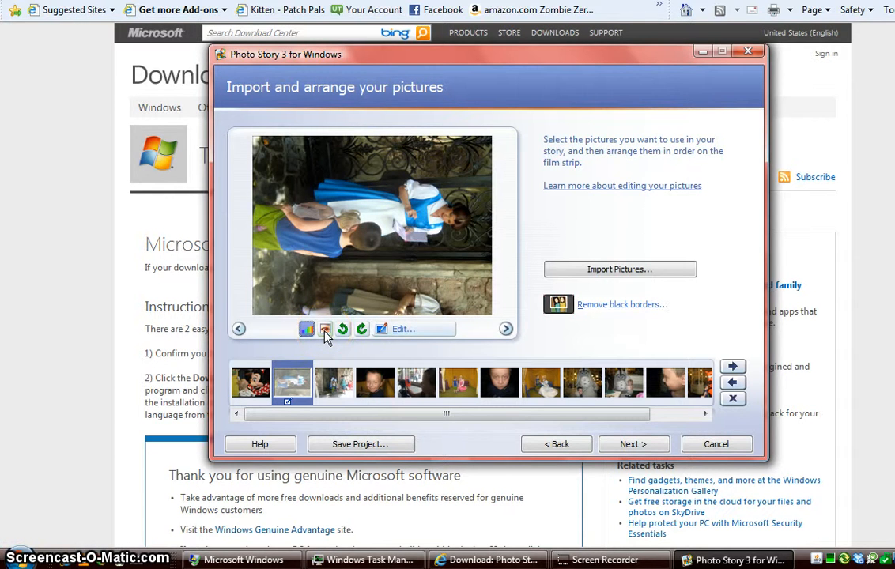
click(342, 331)
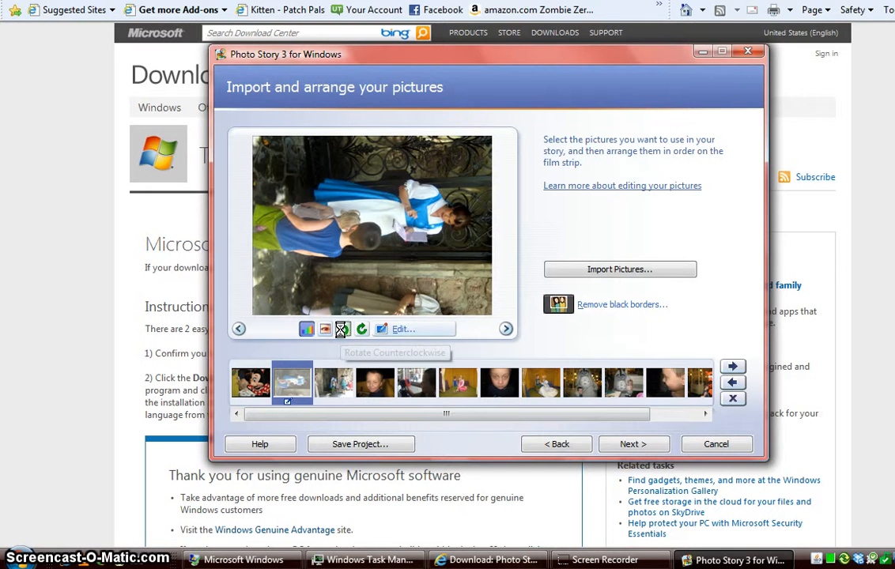
click(343, 332)
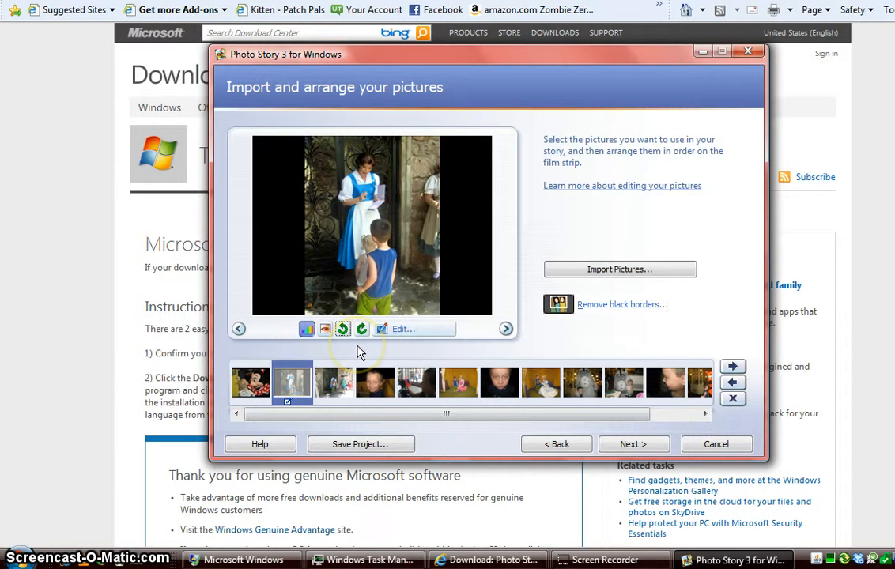
click(406, 331)
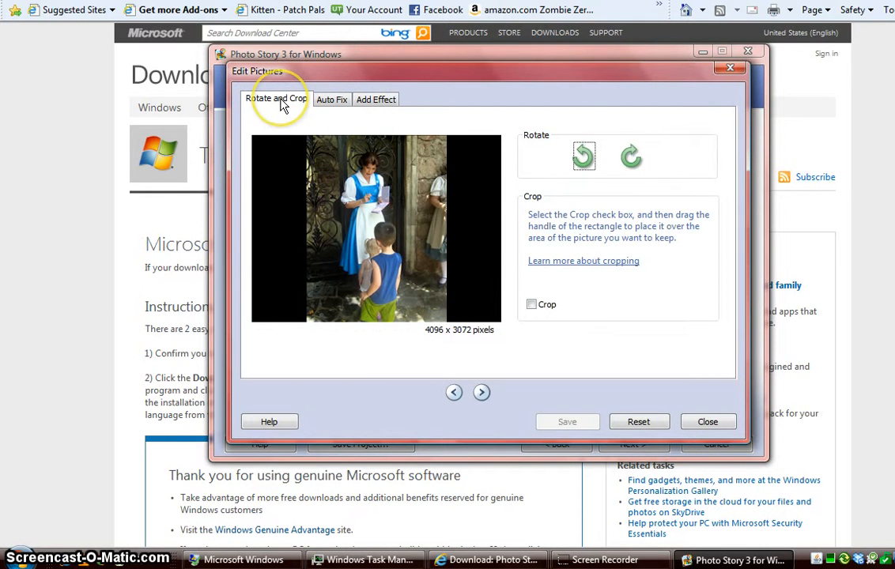
Try a crop on the princess photo, then turn cropping off to keep the whole picture
click(531, 305)
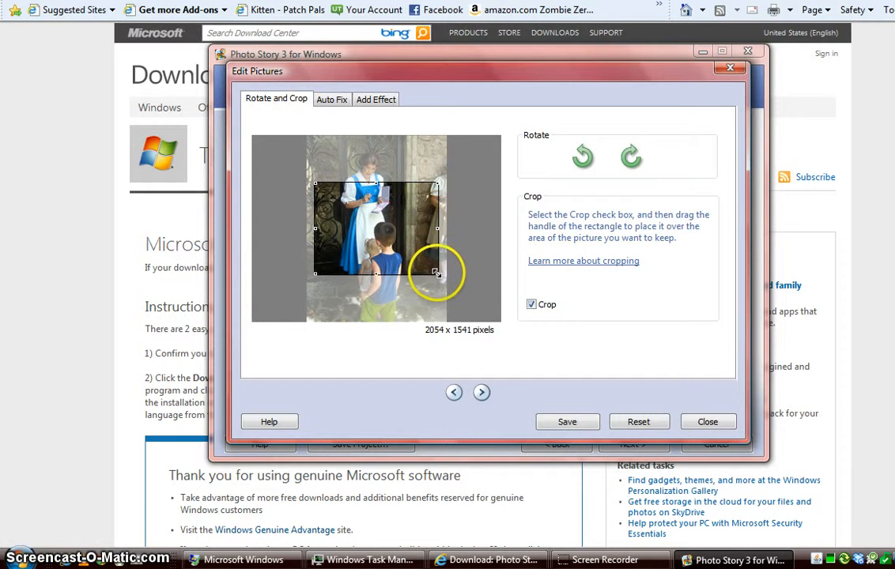
drag(437, 277, 435, 306)
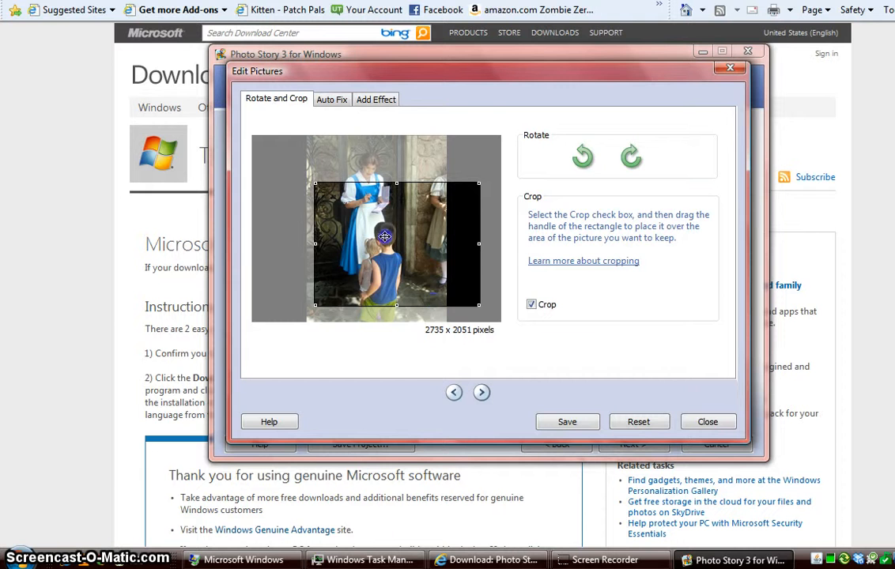
drag(381, 228, 362, 191)
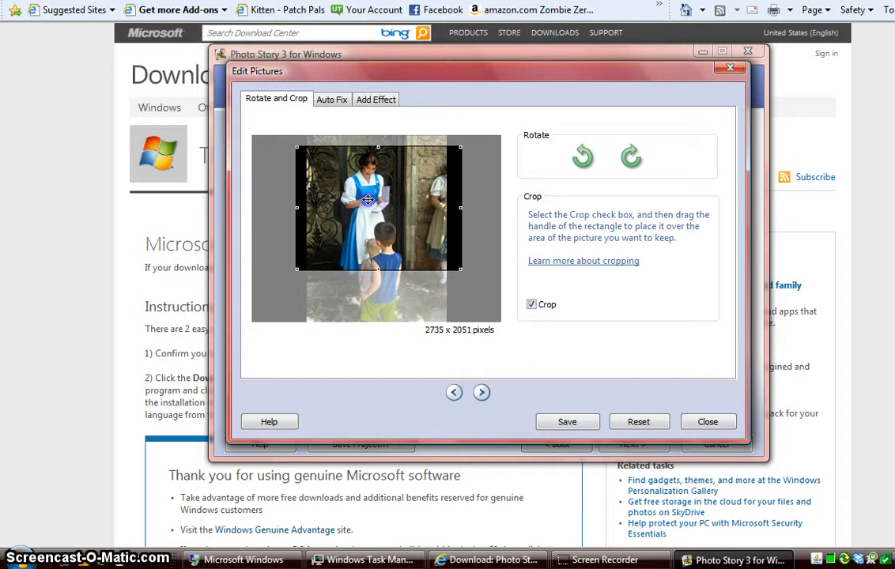
click(531, 304)
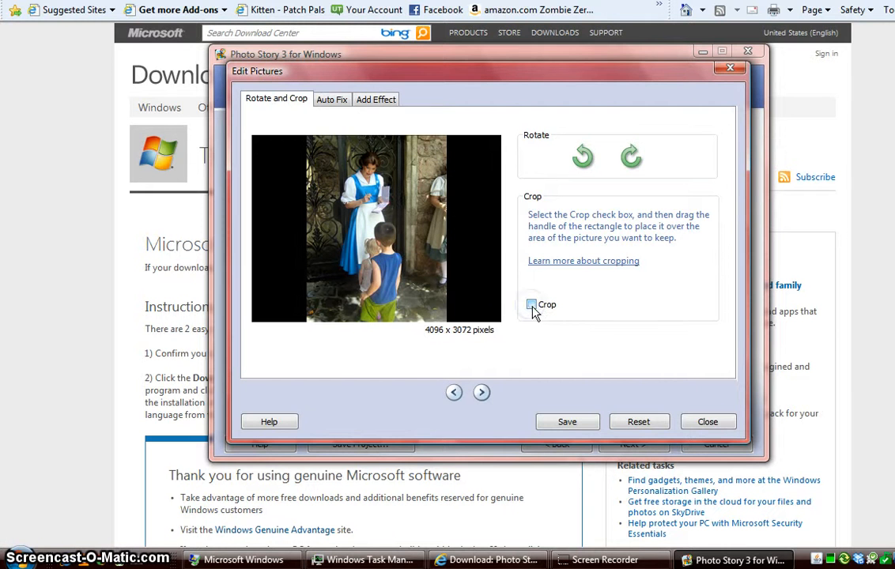
click(333, 101)
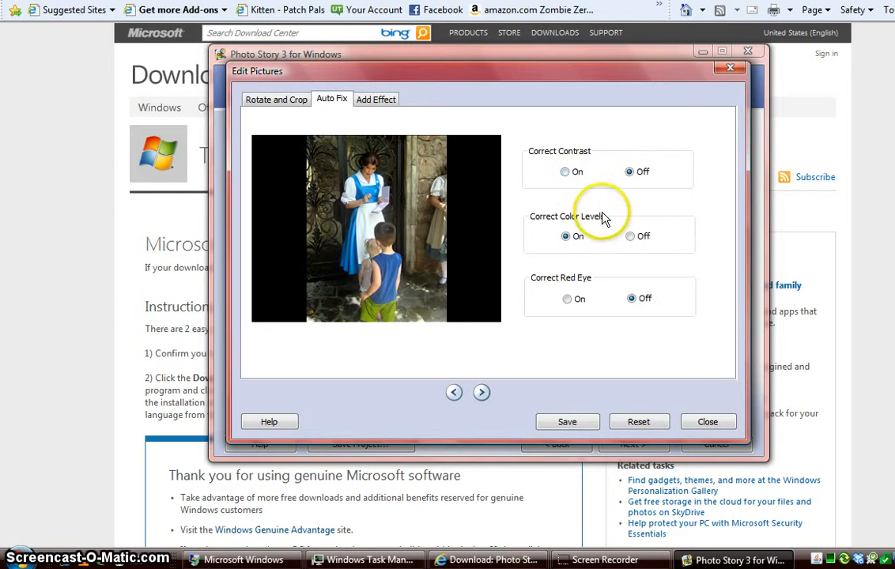
click(378, 101)
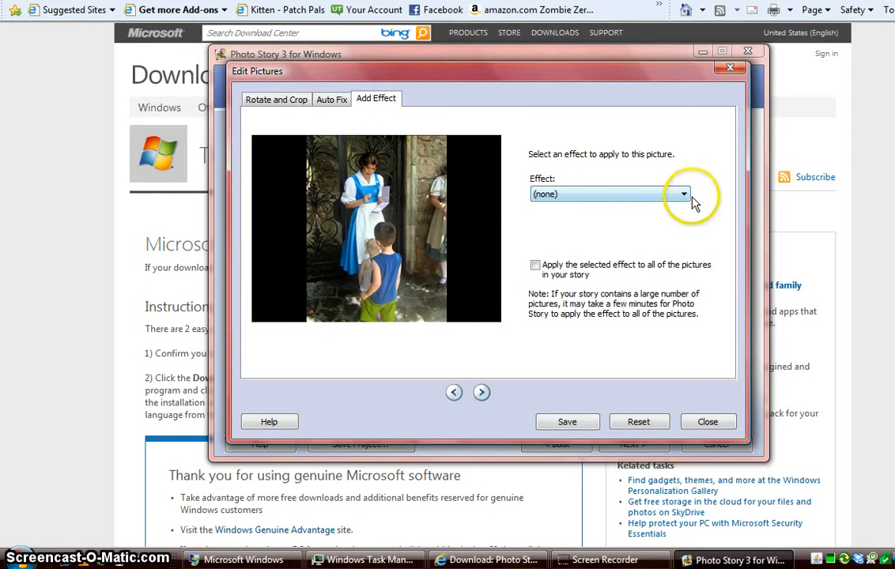
Try the Black and White and Negative effects, then close the editor without saving
click(685, 194)
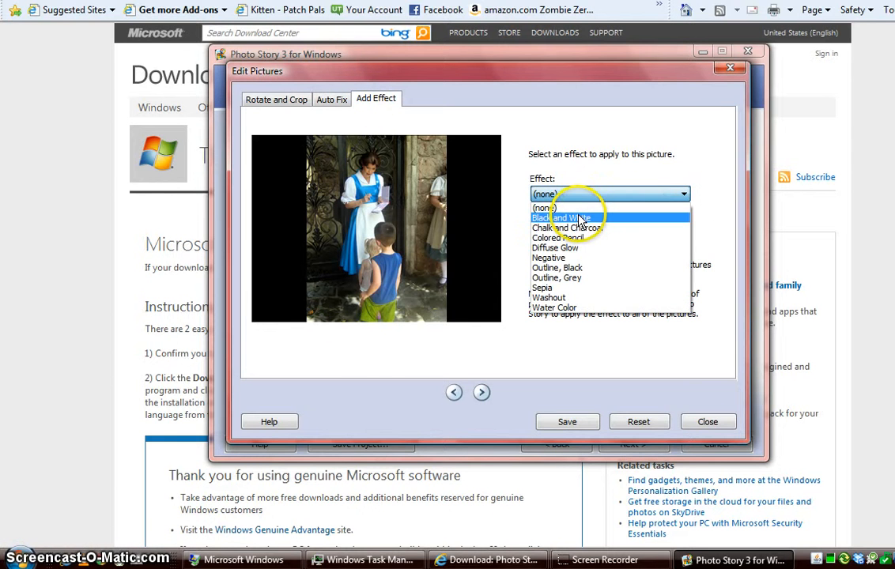
click(577, 217)
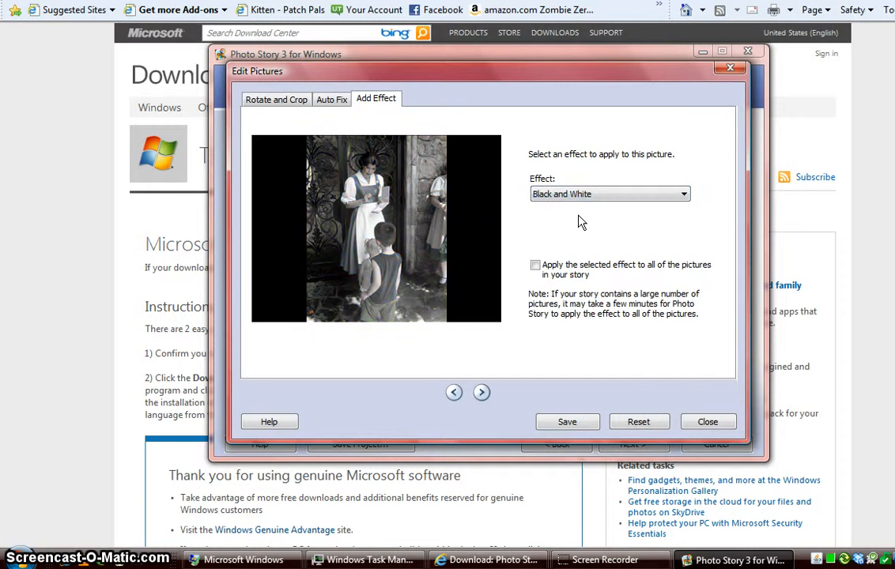
click(598, 199)
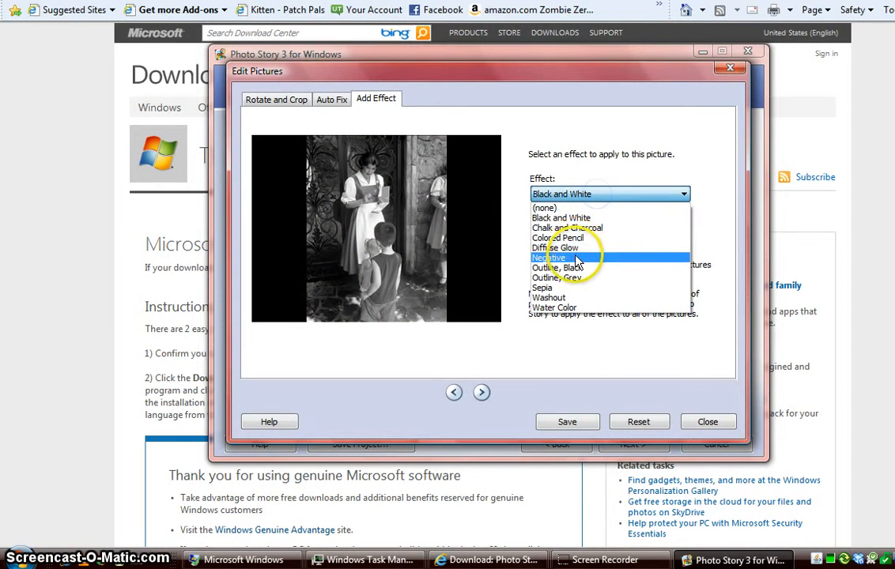
click(575, 255)
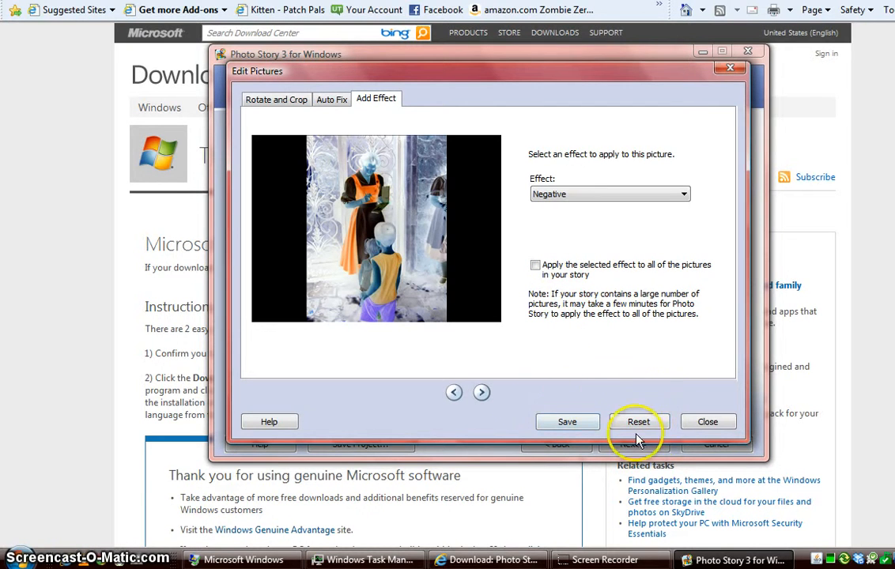
click(716, 426)
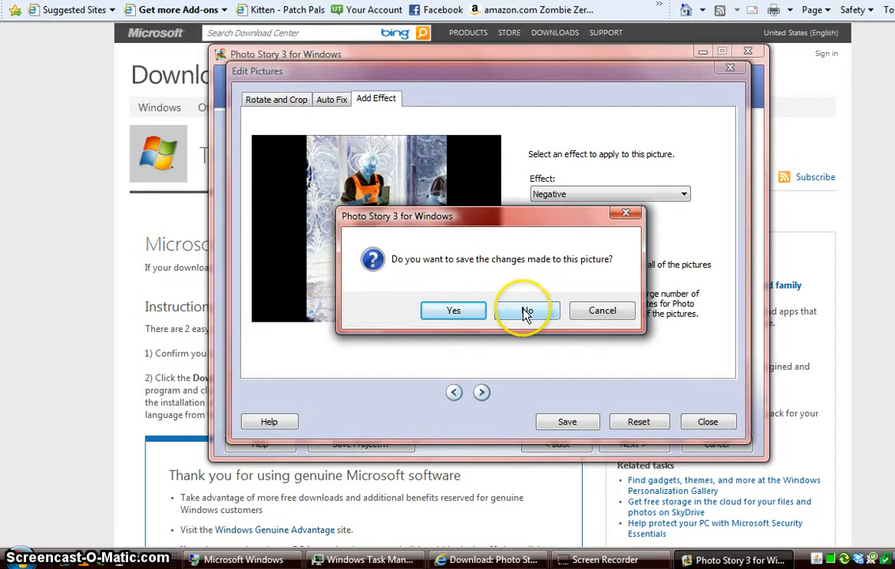
click(545, 312)
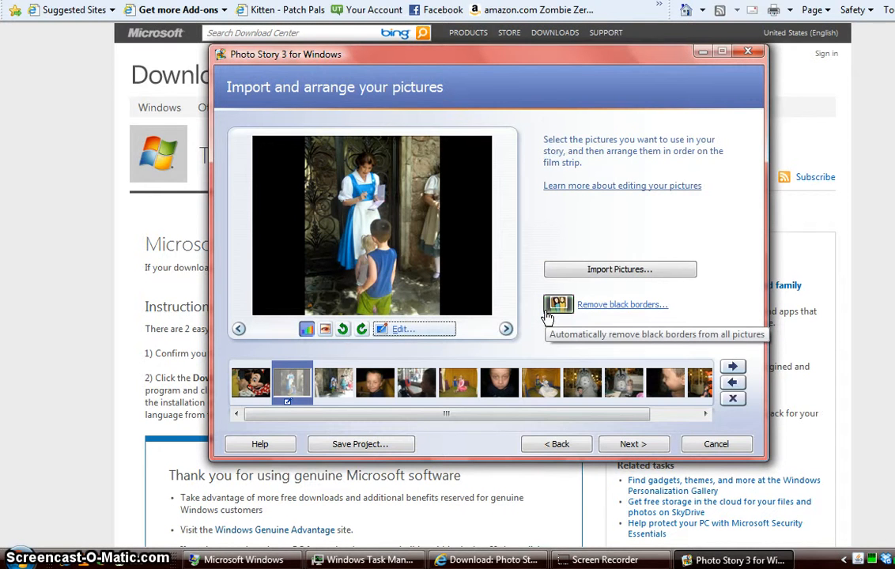
click(629, 307)
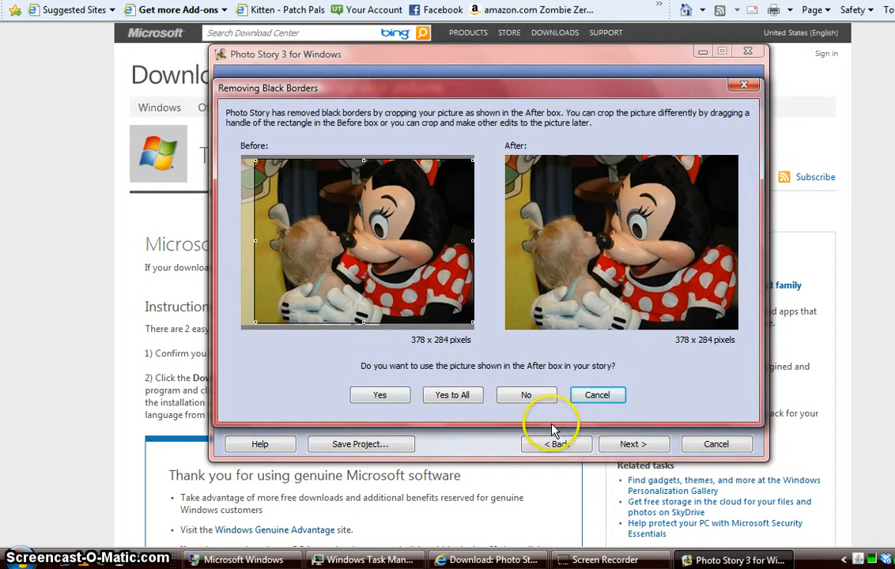
click(596, 395)
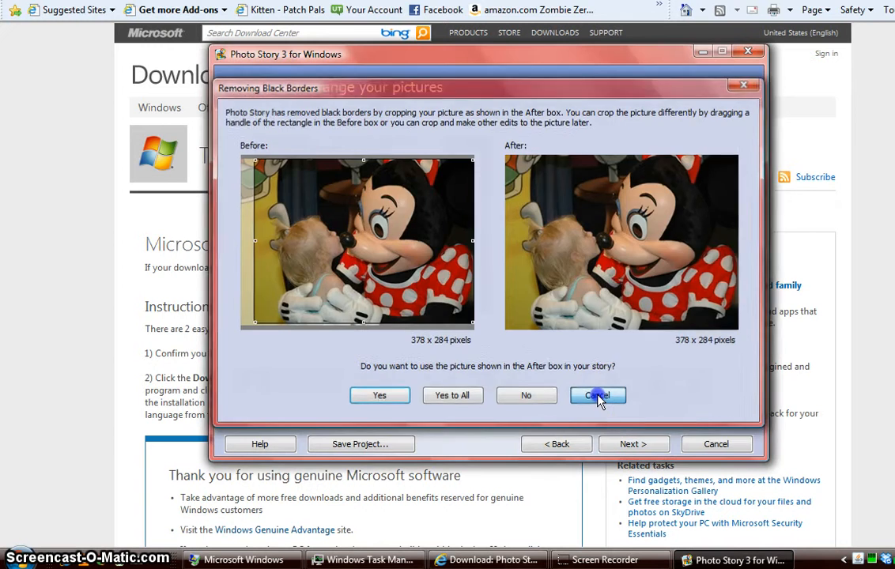
Apply Sepia to the first Minnie photo and title it 'Minnie and Gab', selecting the text
click(632, 444)
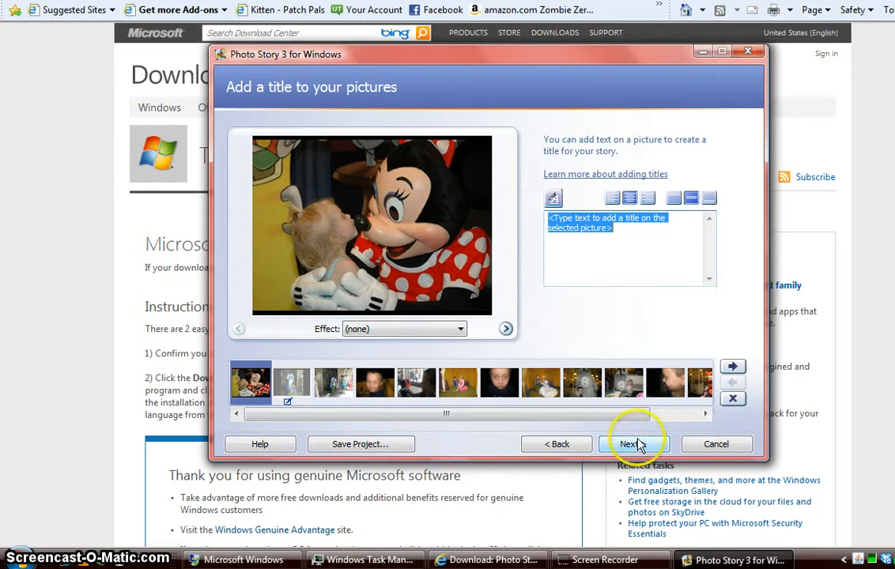
click(447, 330)
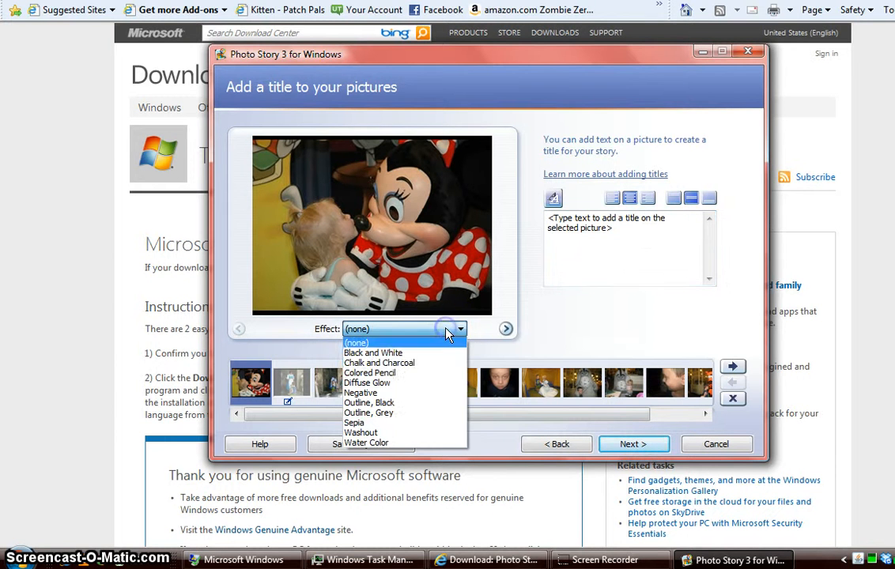
click(399, 424)
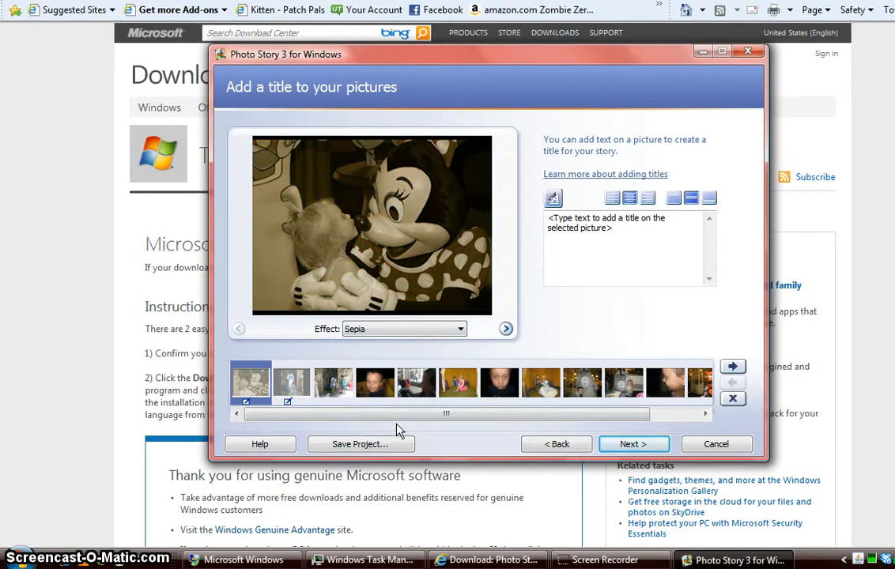
click(642, 231)
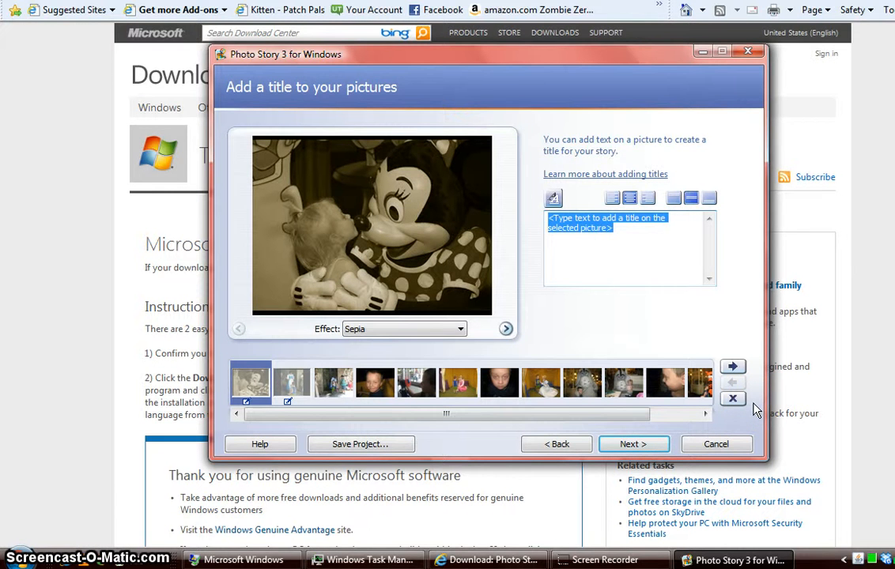
text(Minn)
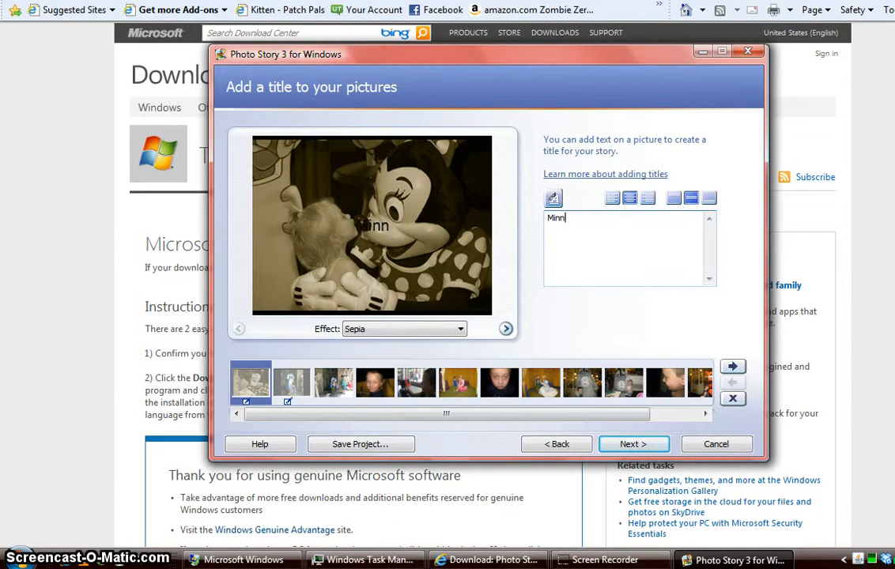
text(ie and Gab)
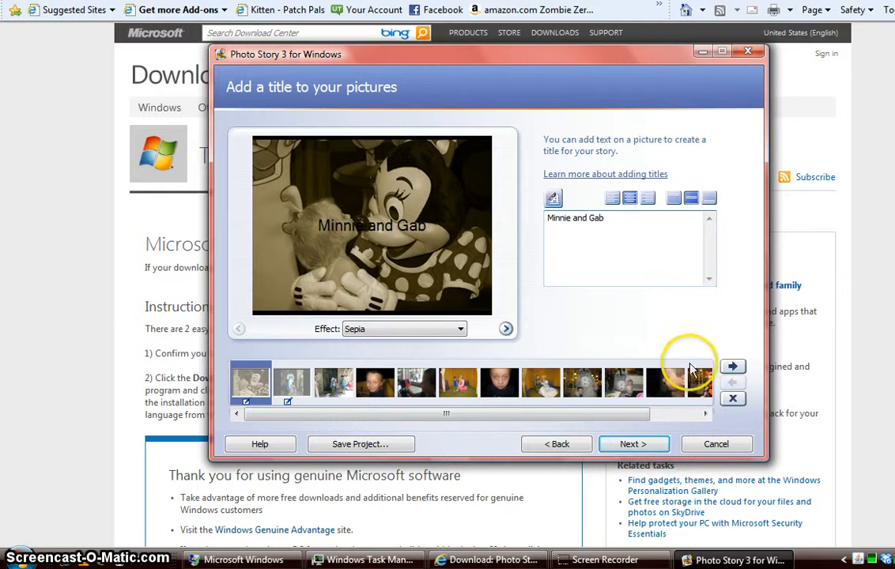
click(615, 219)
drag(616, 218, 539, 216)
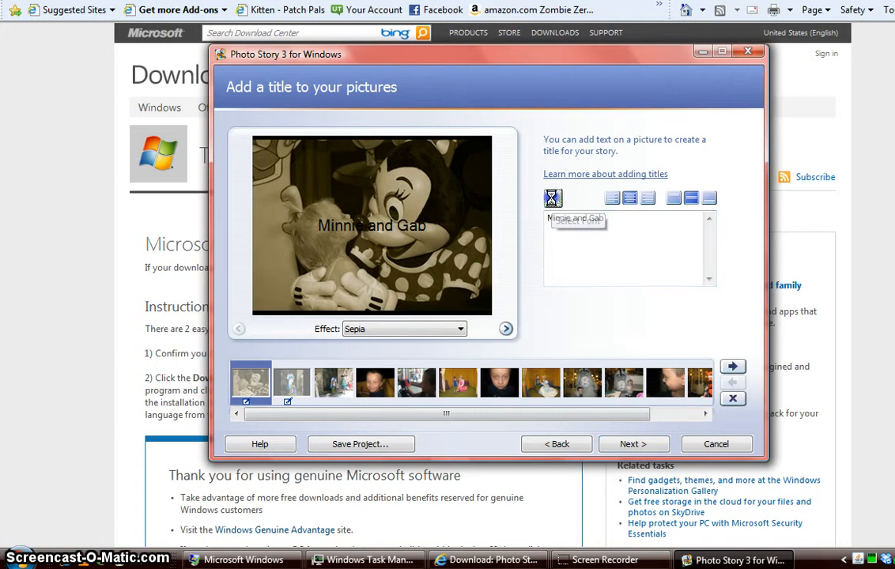
Format the 'Minnie and Gab' title as white MingLiU Bold 24
click(553, 199)
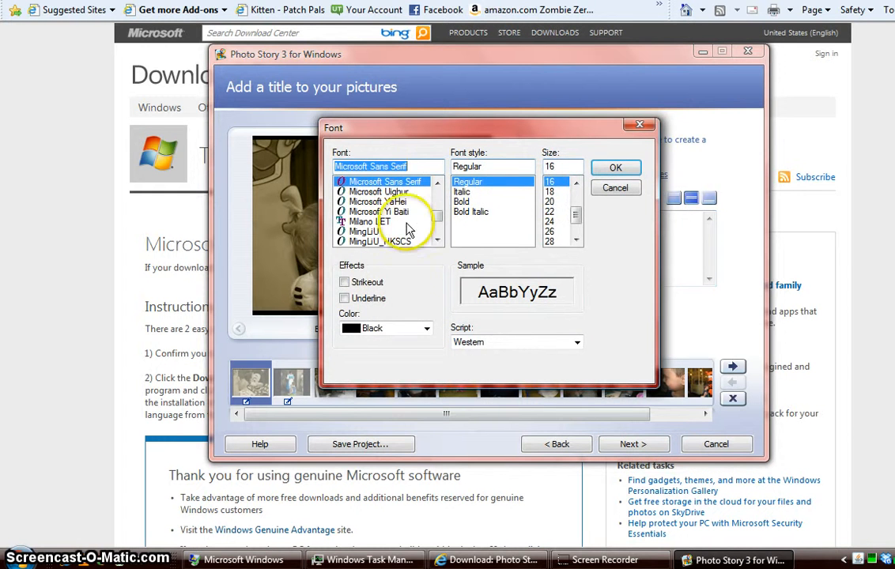
click(403, 329)
click(371, 492)
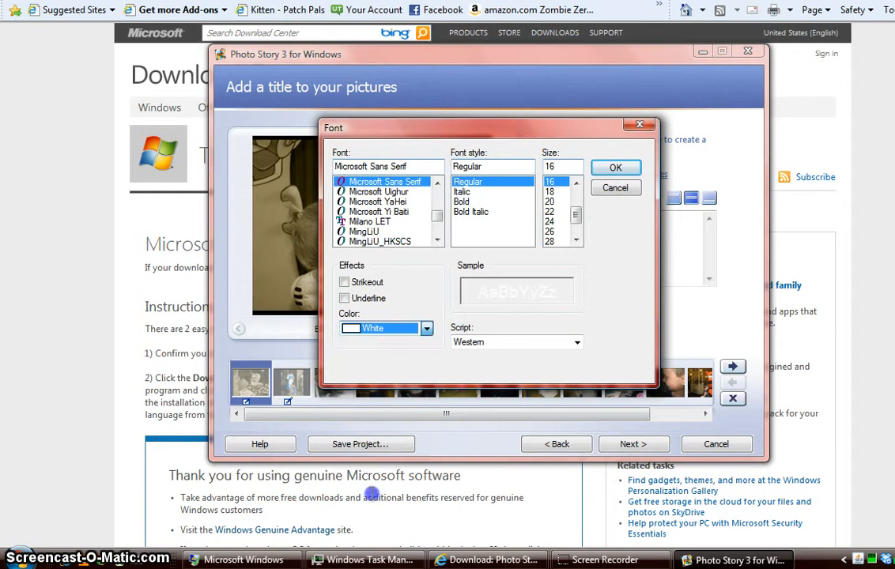
click(378, 211)
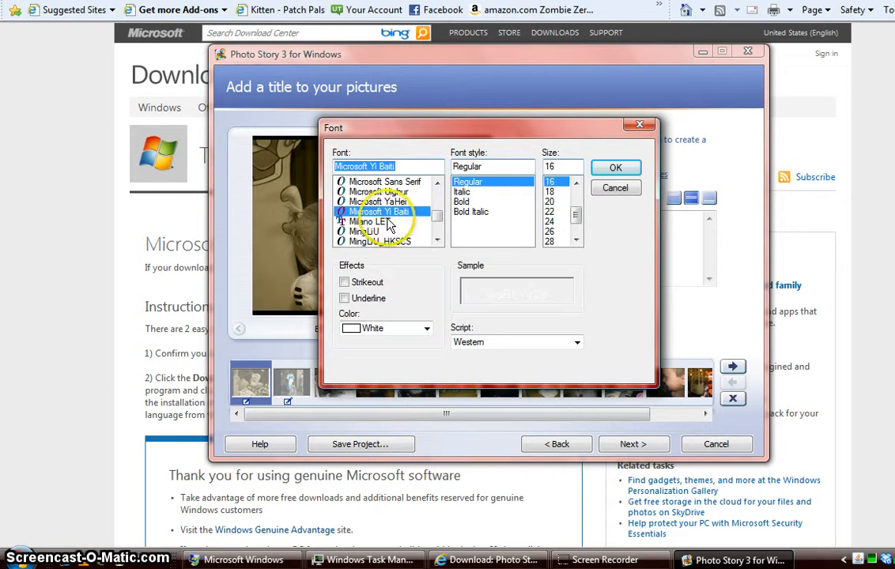
click(373, 231)
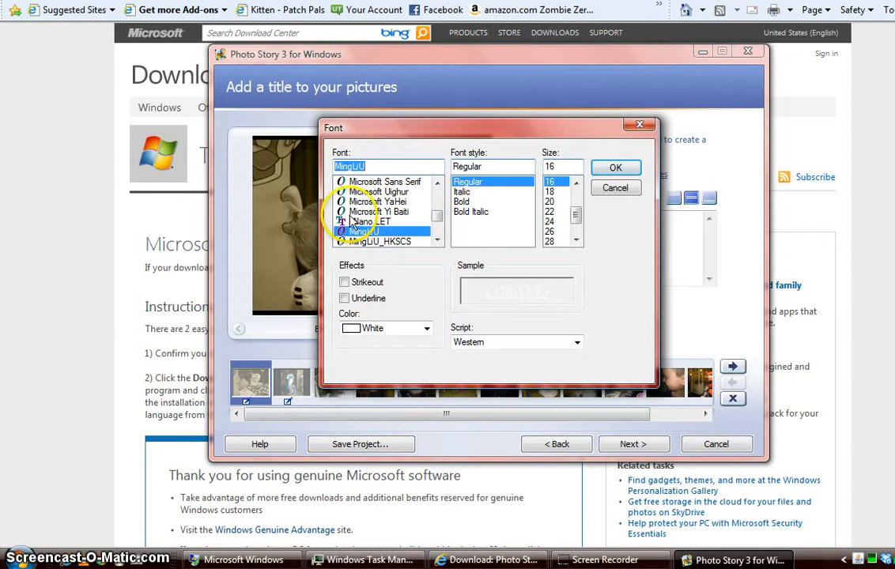
click(468, 203)
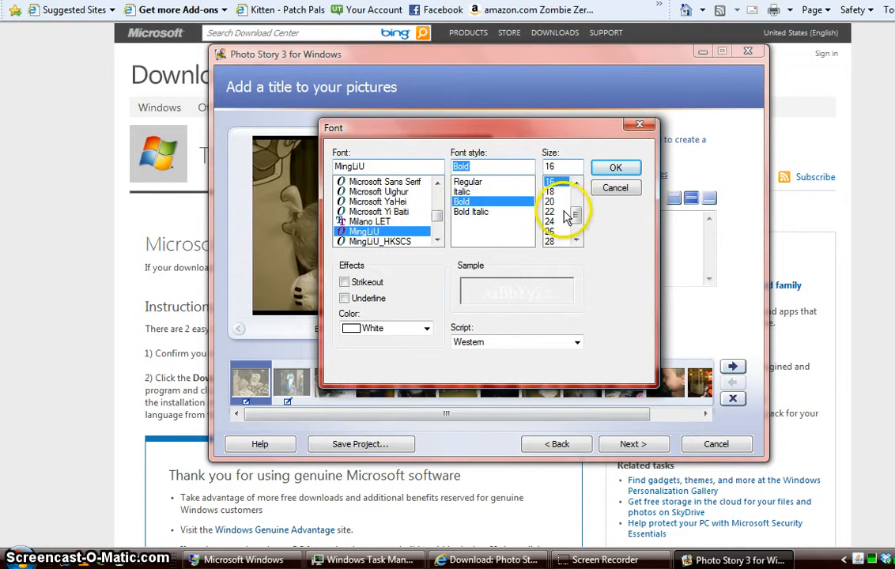
click(551, 222)
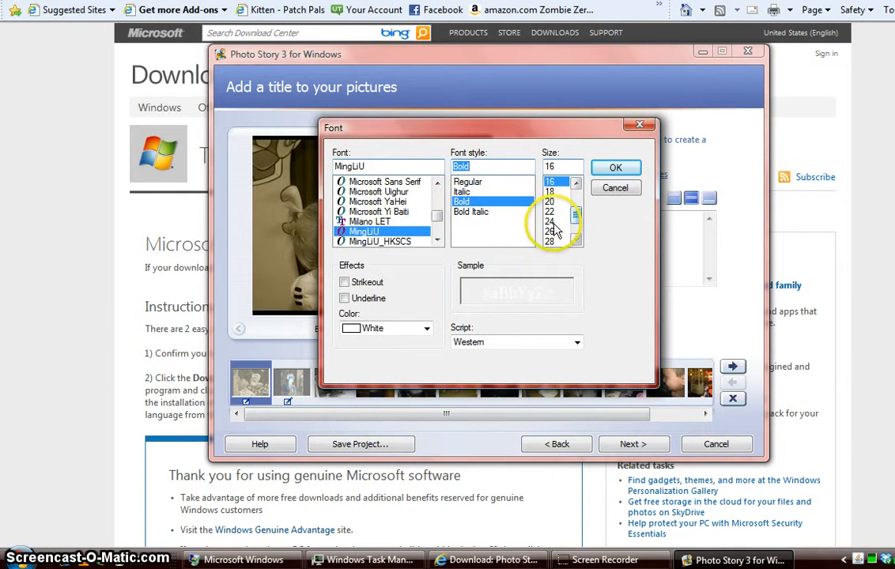
click(616, 169)
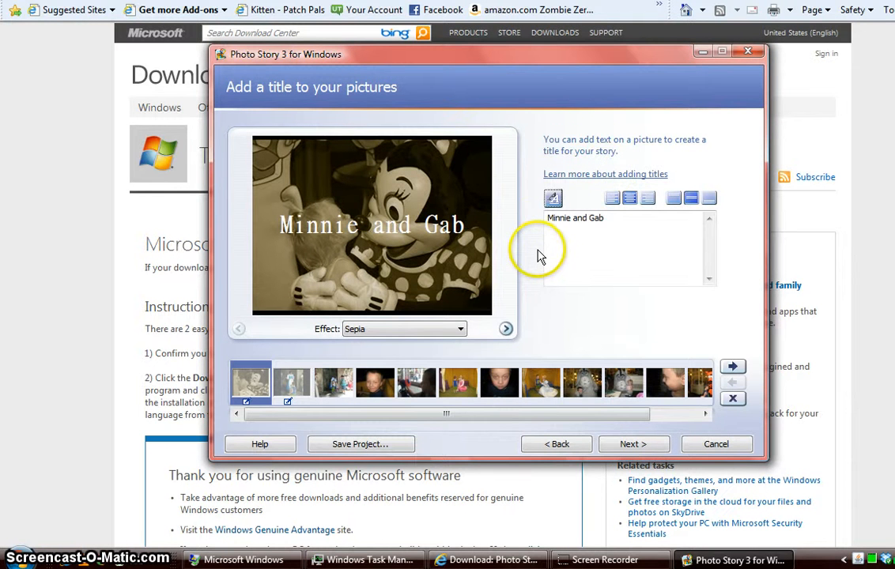
Position the title along the bottom of the picture, centred horizontally
click(630, 199)
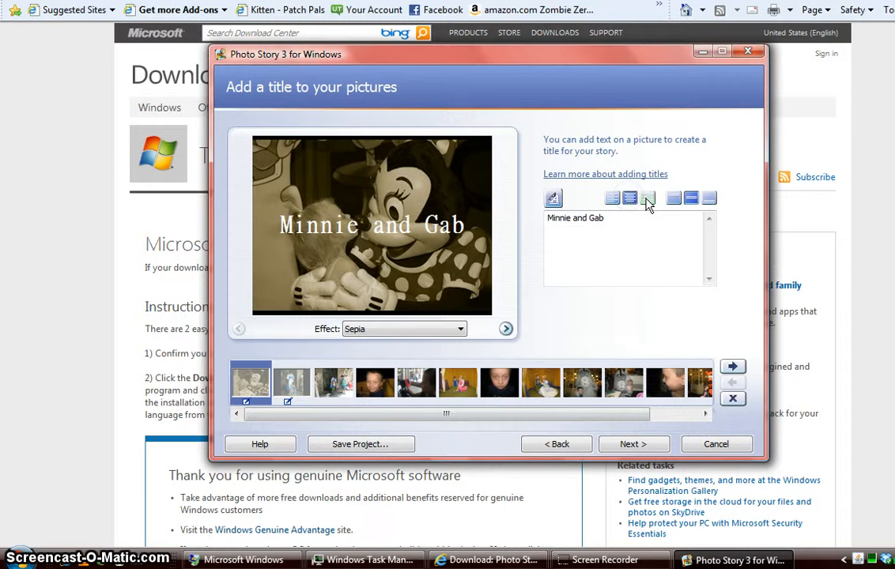
click(648, 200)
click(677, 200)
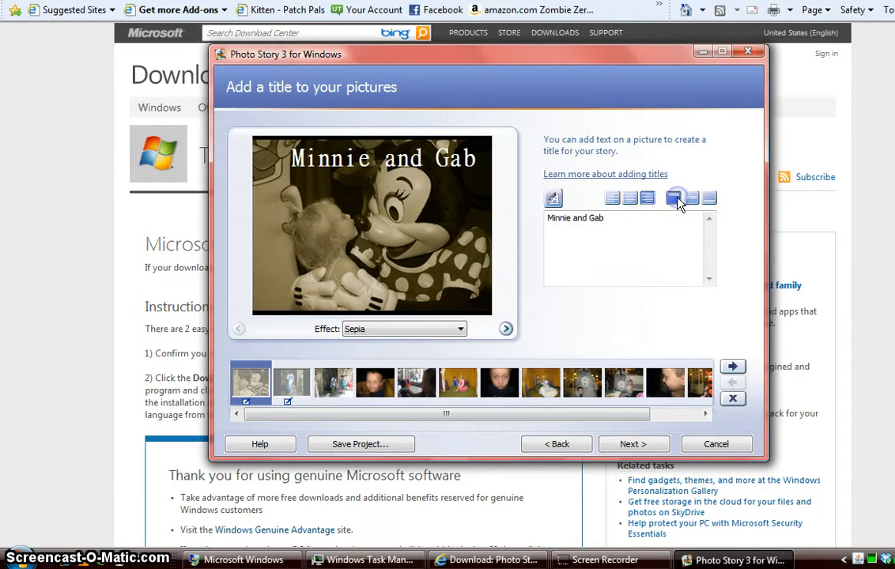
click(706, 199)
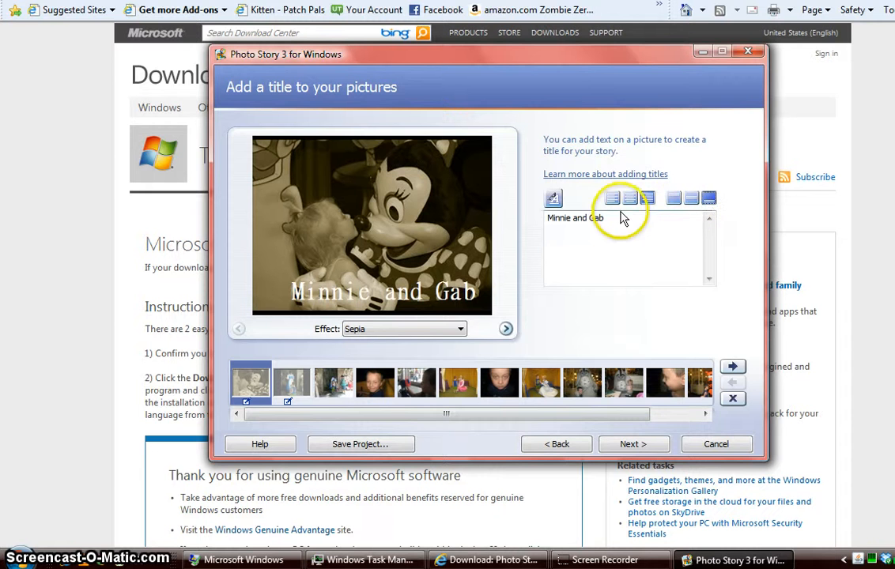
click(630, 200)
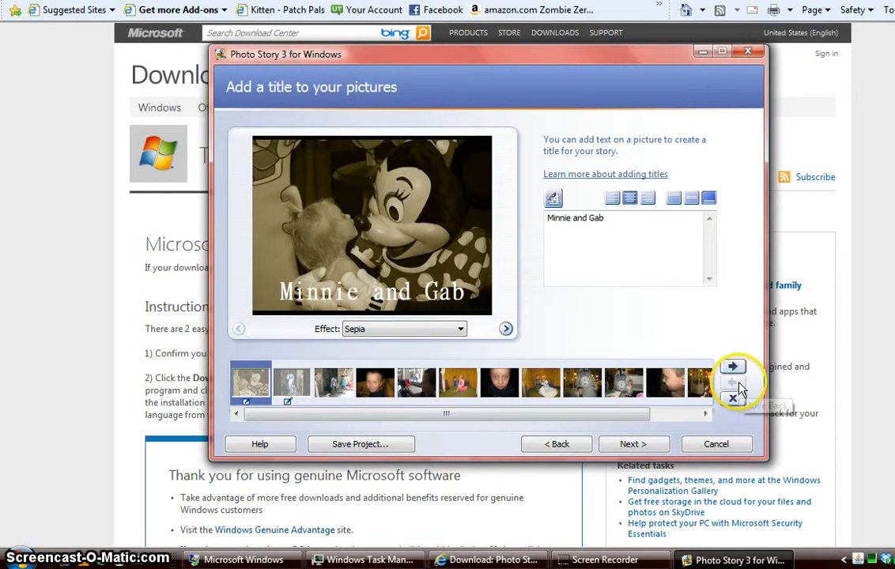
Advance to the Narrate your pictures and customize motion page and focus the notes box
click(632, 444)
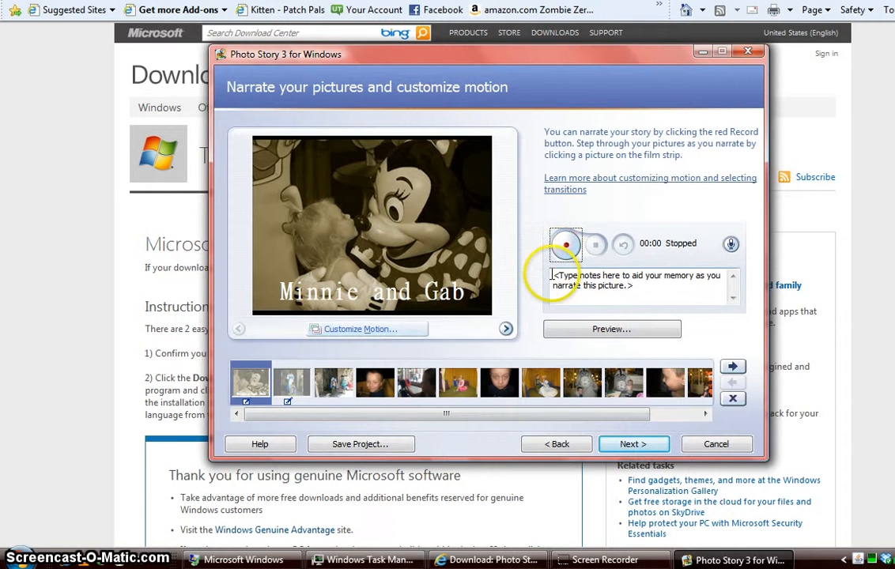
click(598, 285)
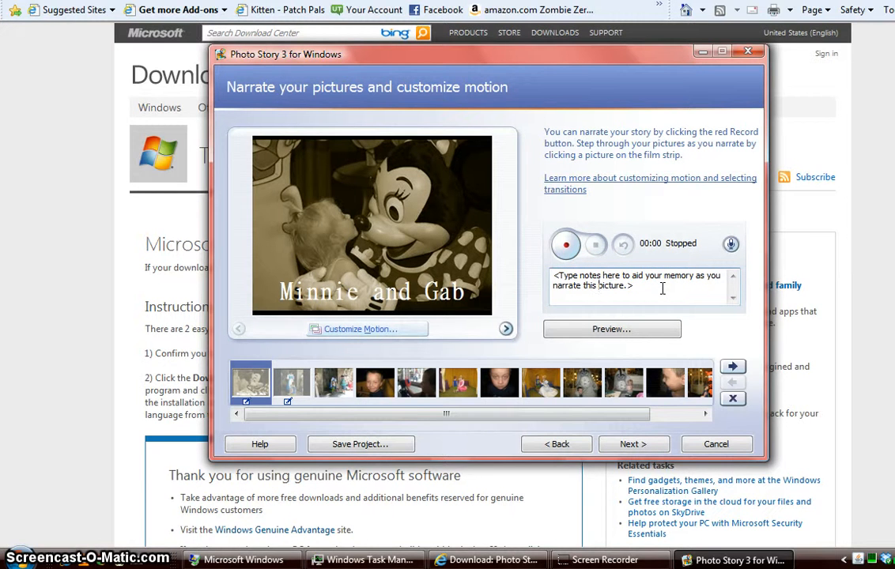
Move the Minnie photo from a small top-left view to a girl-and-Minnie close-up over 7.0 seconds
click(357, 331)
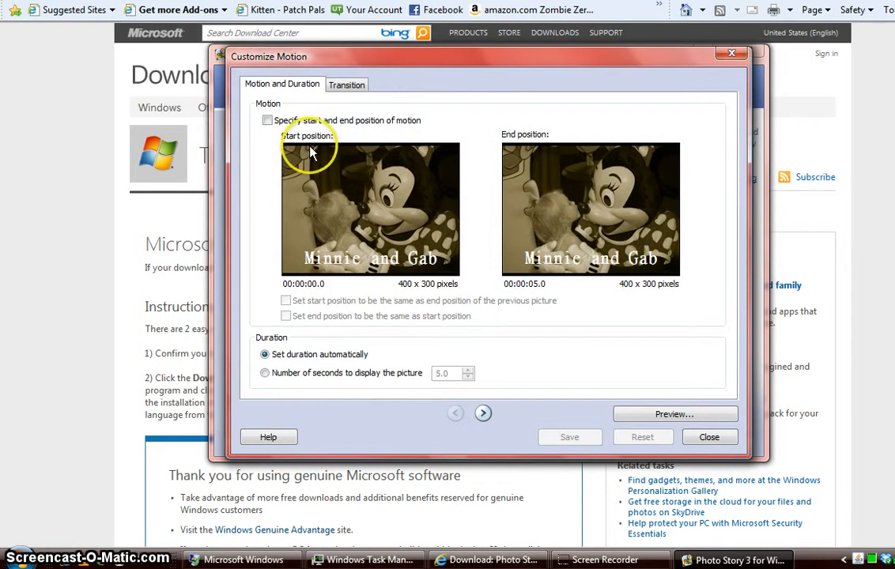
click(268, 120)
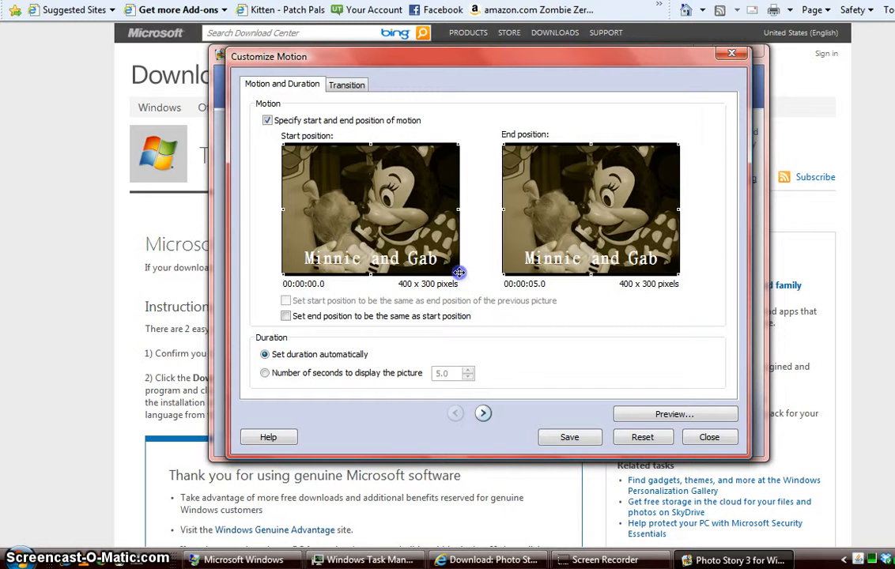
drag(458, 274, 337, 172)
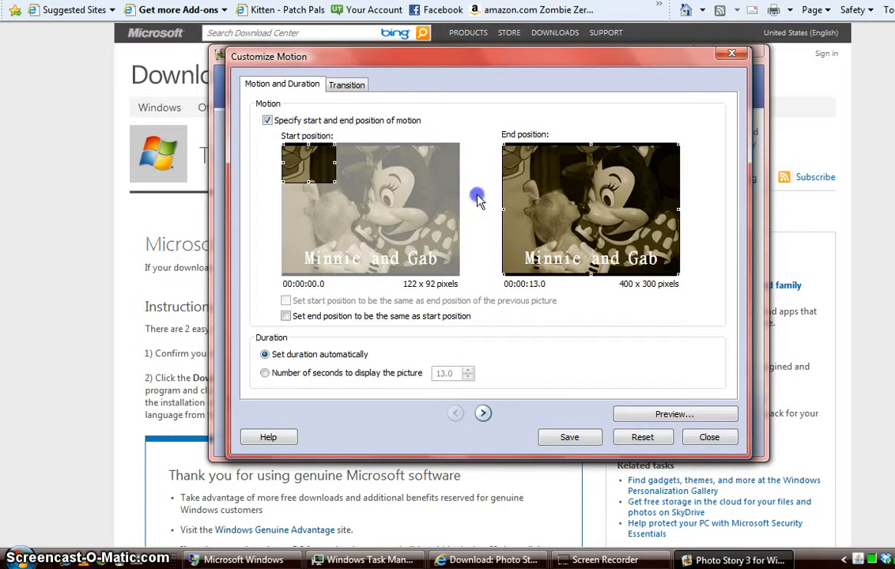
drag(503, 143, 565, 209)
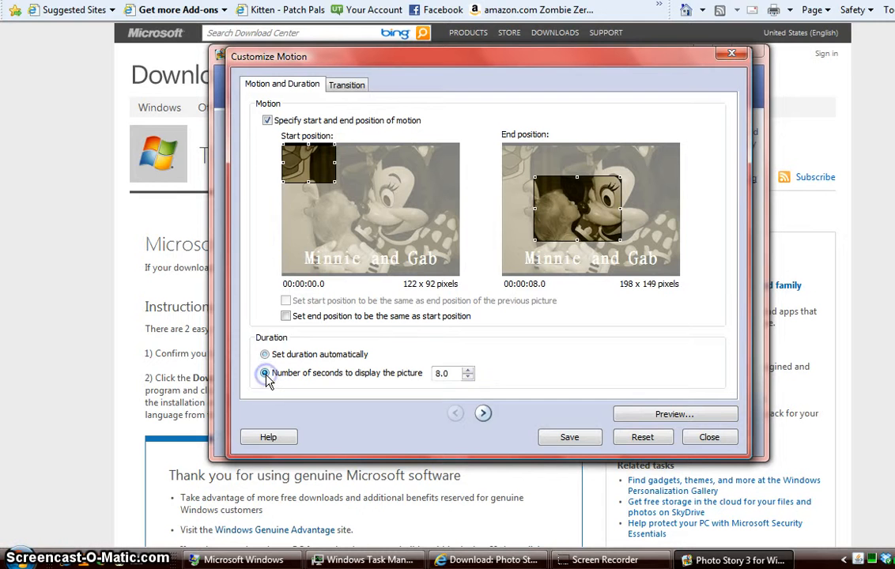
click(461, 379)
click(467, 377)
click(467, 377)
click(467, 377)
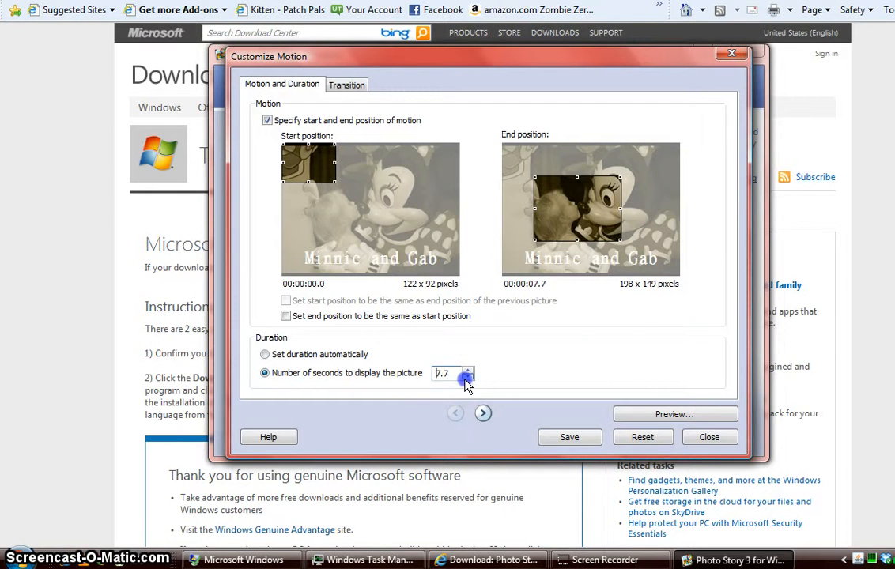
click(467, 377)
click(467, 377)
click(466, 377)
click(466, 377)
click(466, 378)
click(467, 378)
click(466, 378)
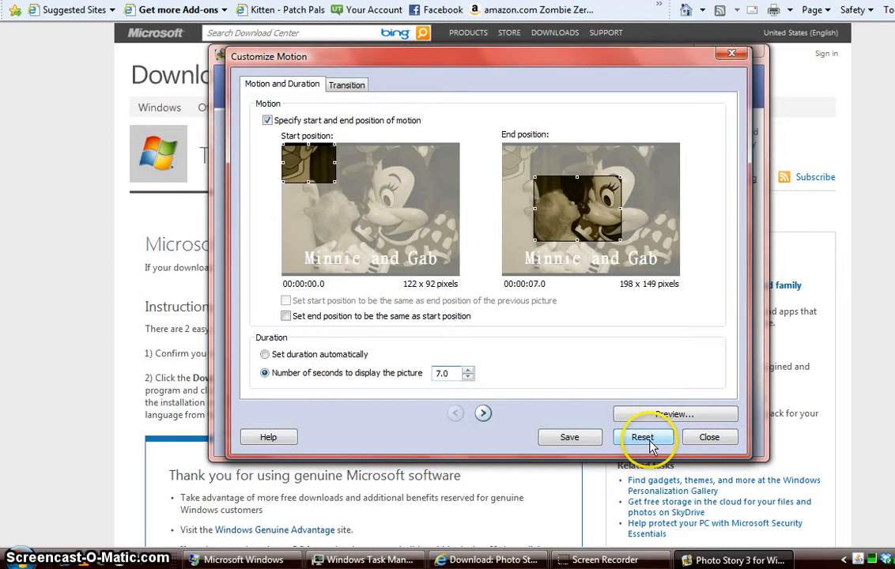
Give the Minnie and Gab picture a Star, Inwards transition with automatically set duration
click(350, 86)
click(497, 253)
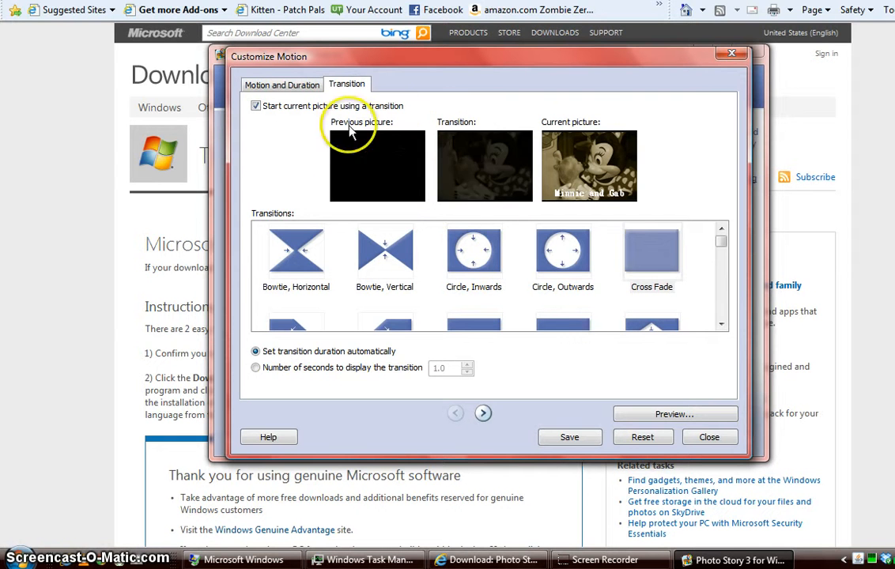
click(564, 254)
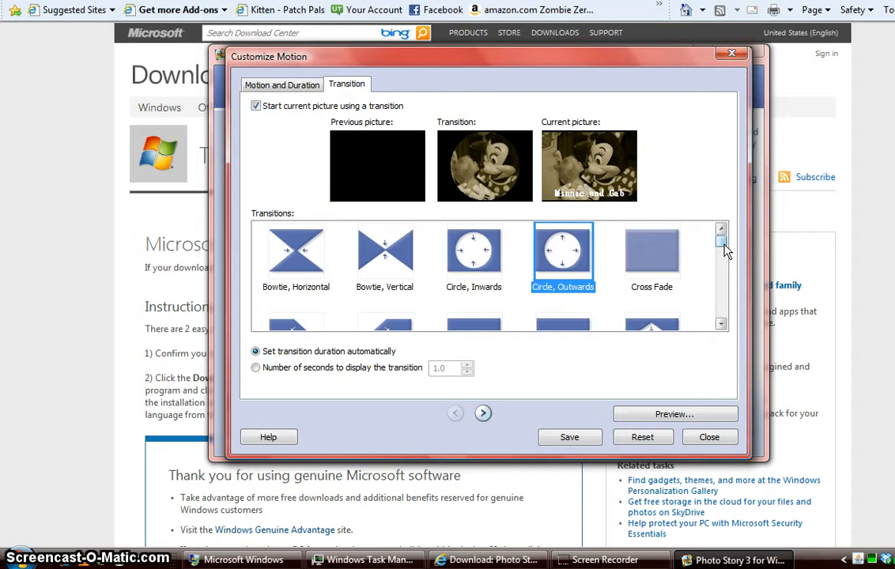
click(721, 265)
drag(722, 265, 720, 306)
click(652, 255)
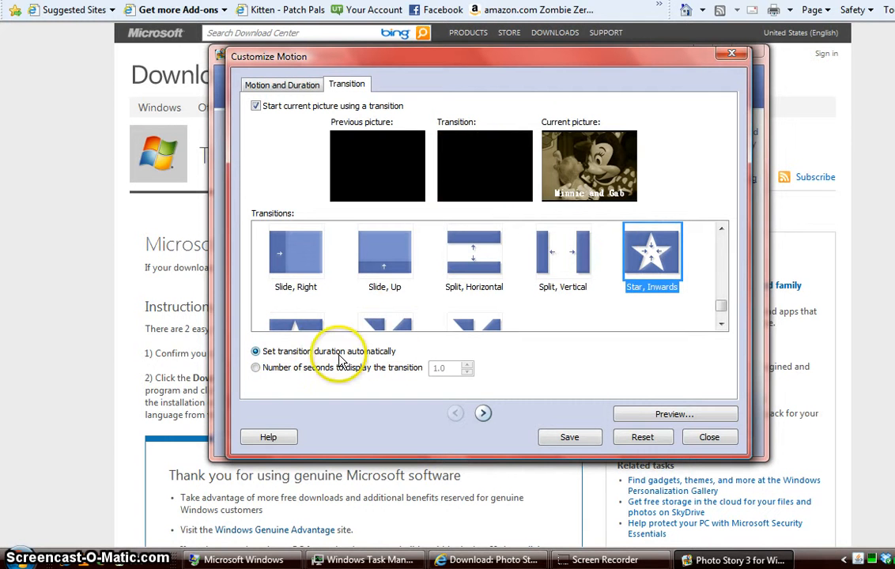
click(258, 369)
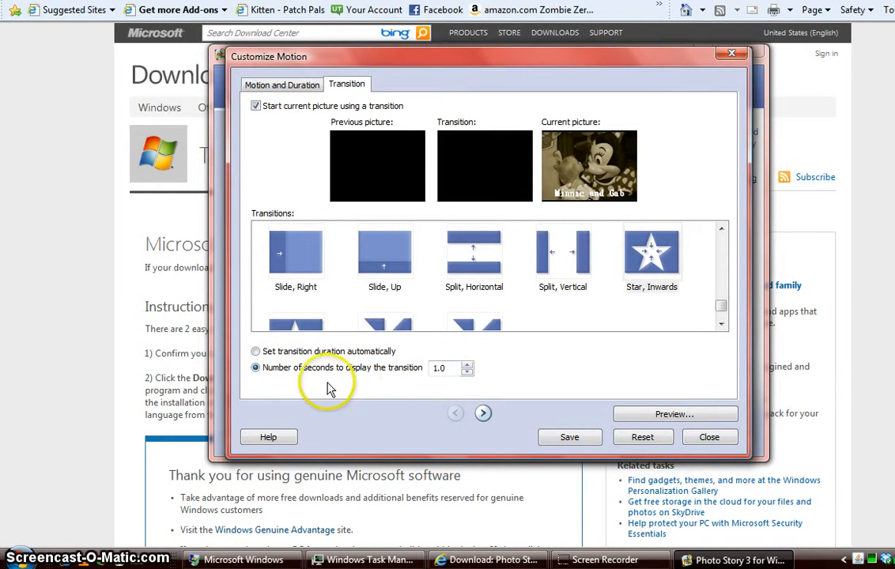
click(256, 351)
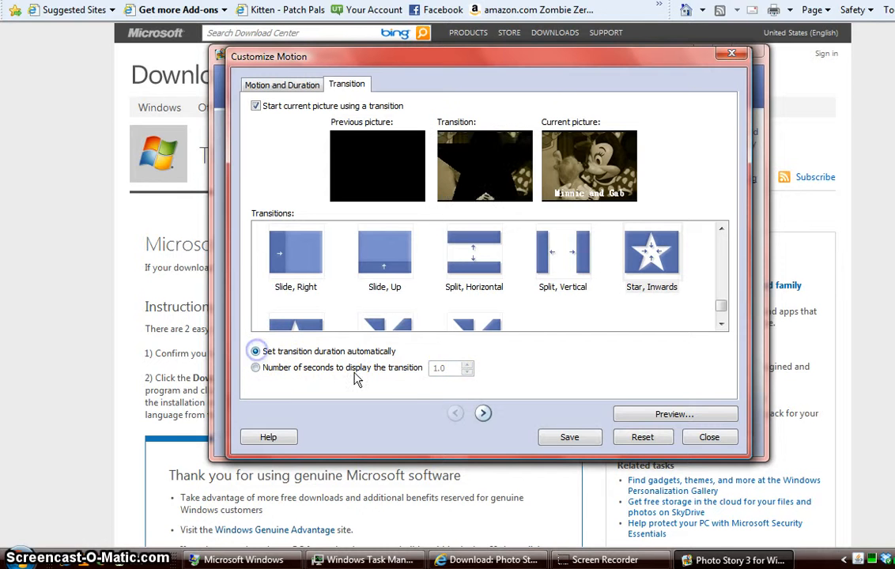
click(708, 439)
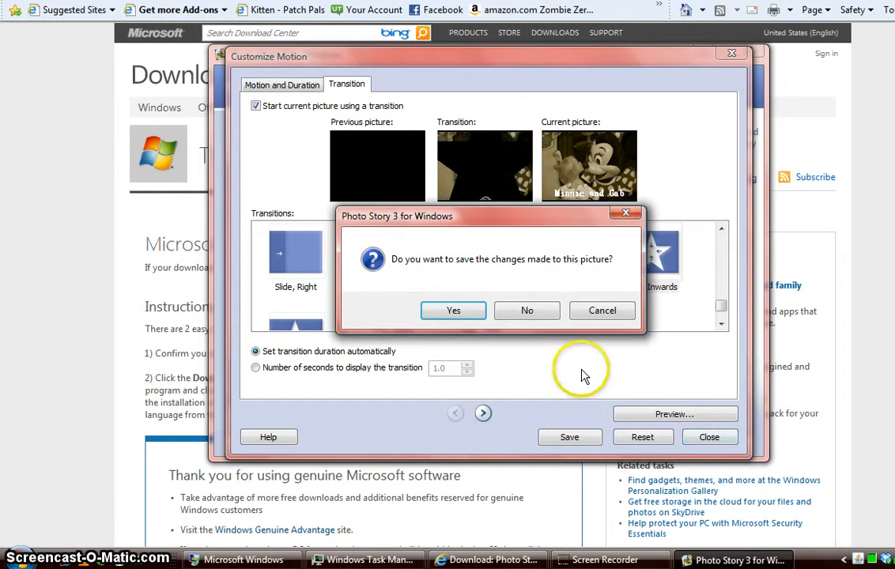
Keep the picture changes, preview the story, then continue to the background music page
click(455, 311)
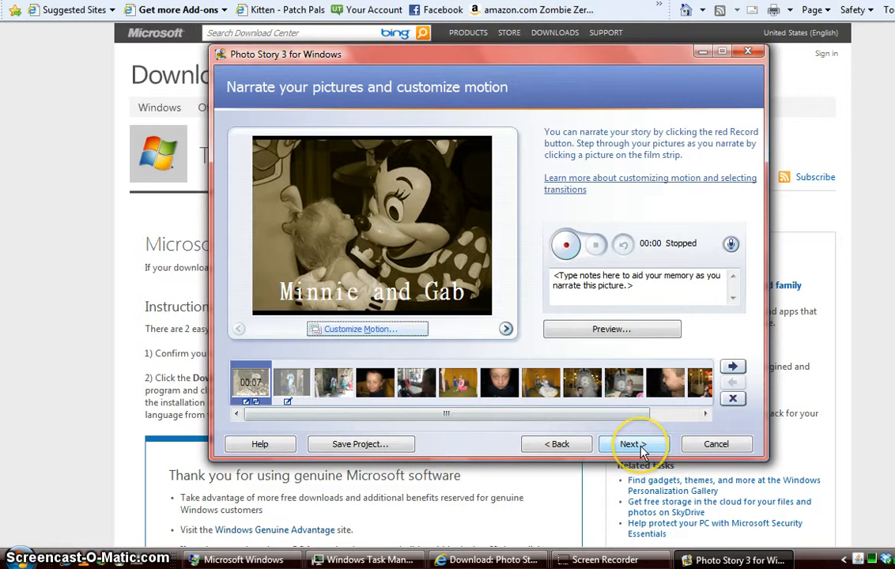
click(619, 333)
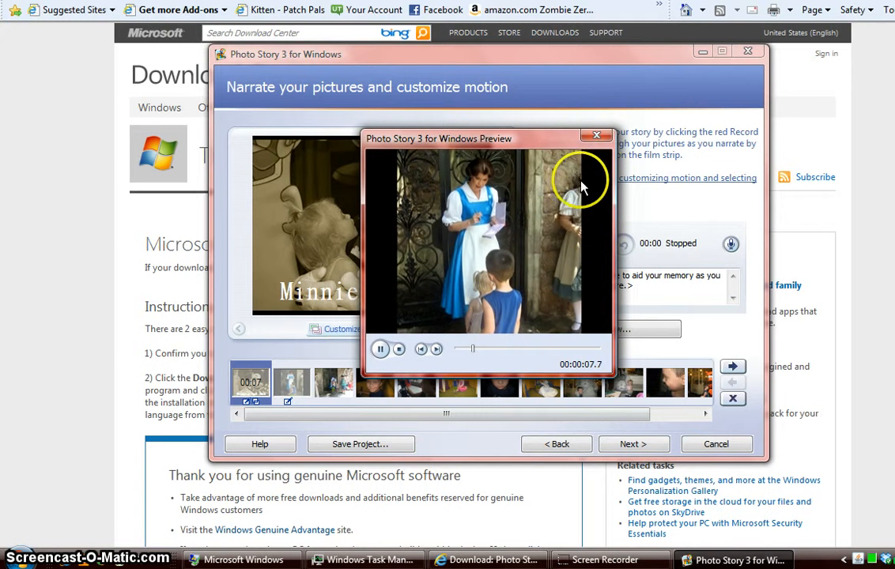
click(598, 138)
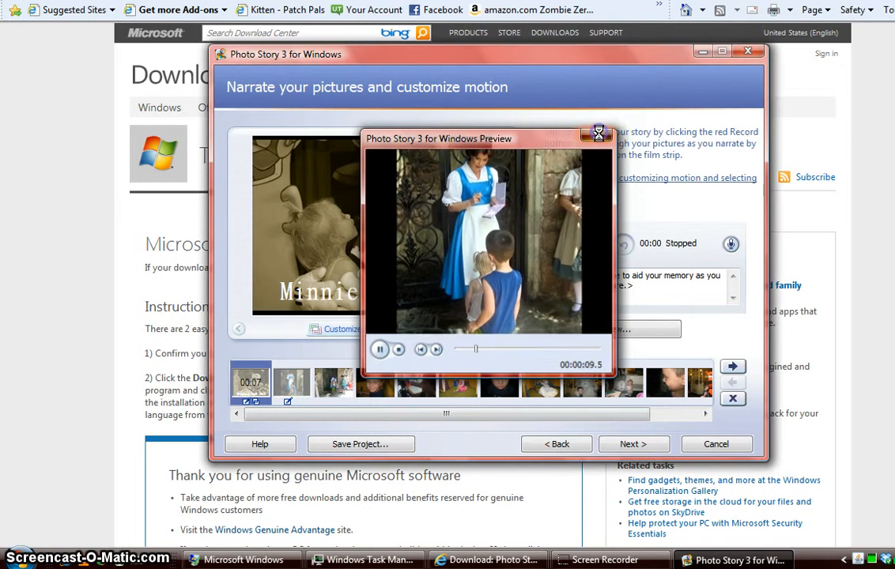
click(646, 447)
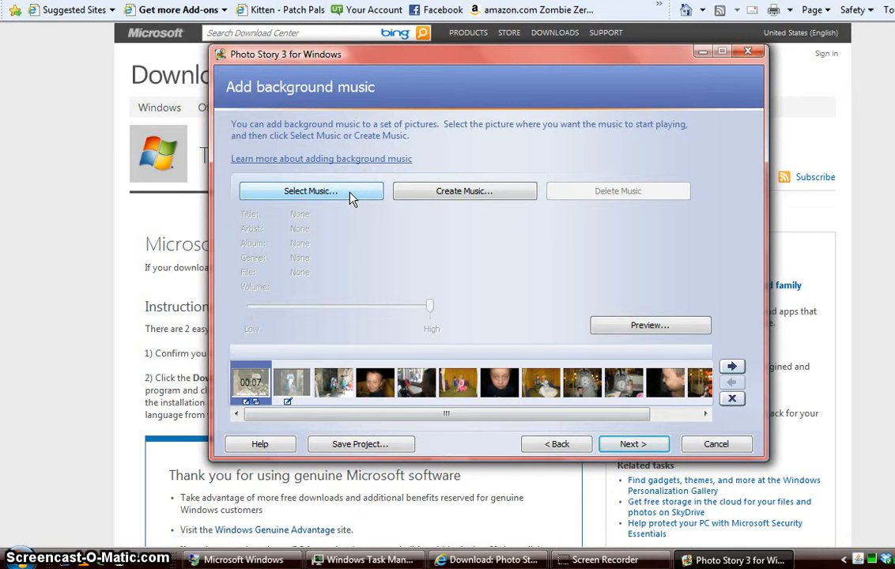
click(465, 192)
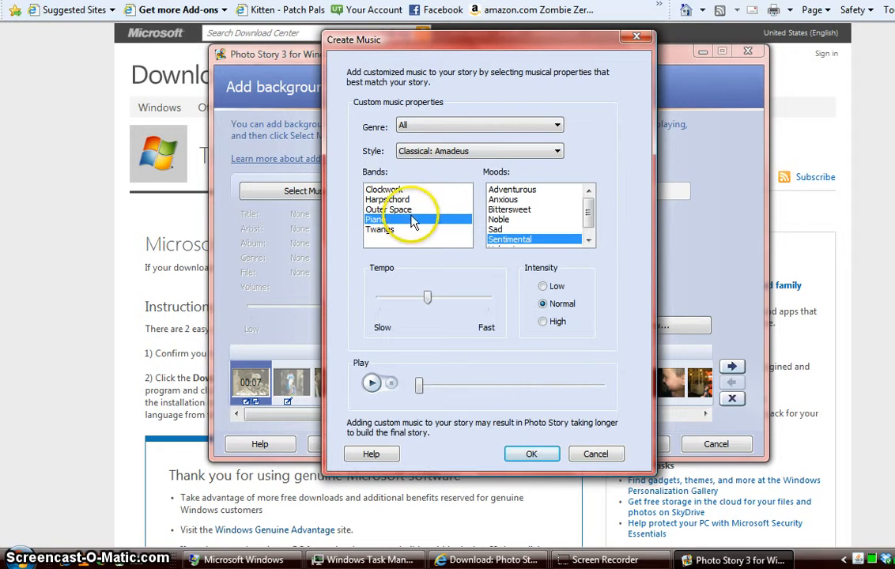
click(402, 210)
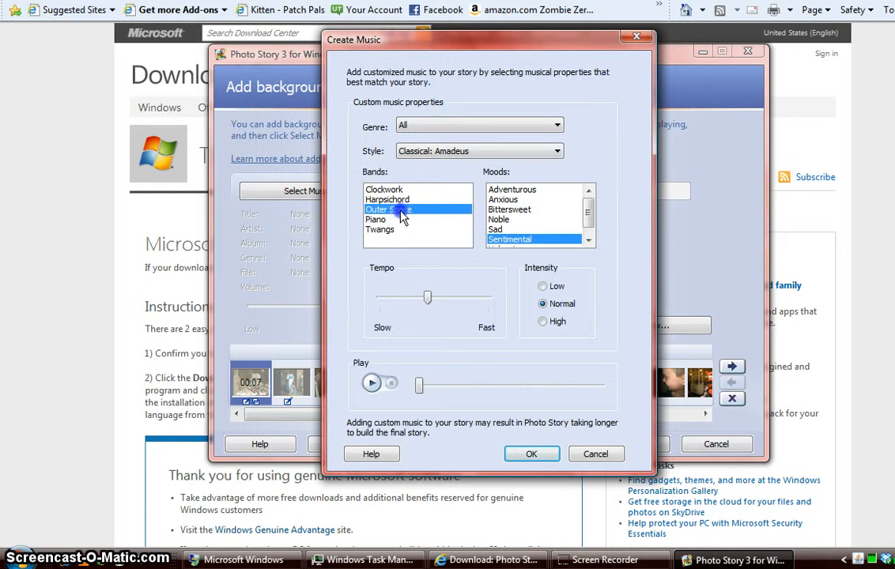
click(510, 210)
click(372, 384)
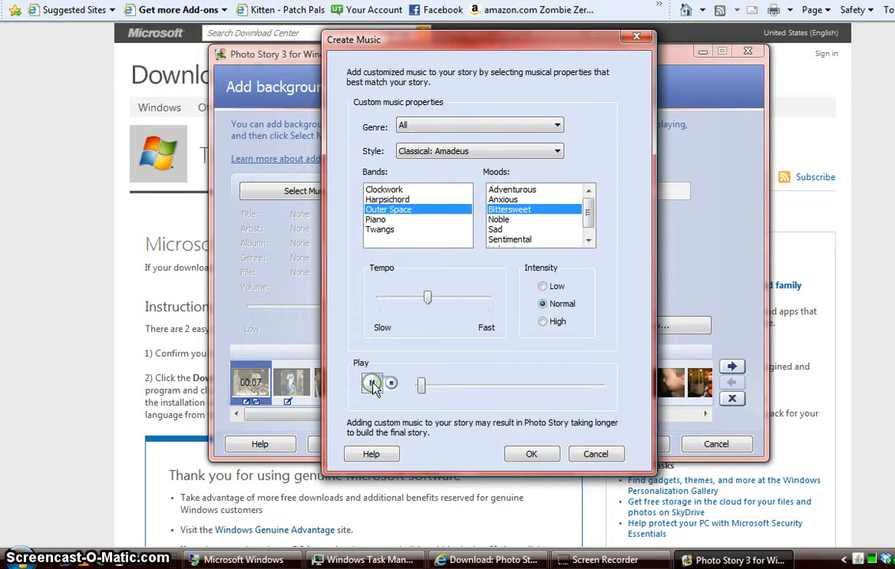
click(371, 385)
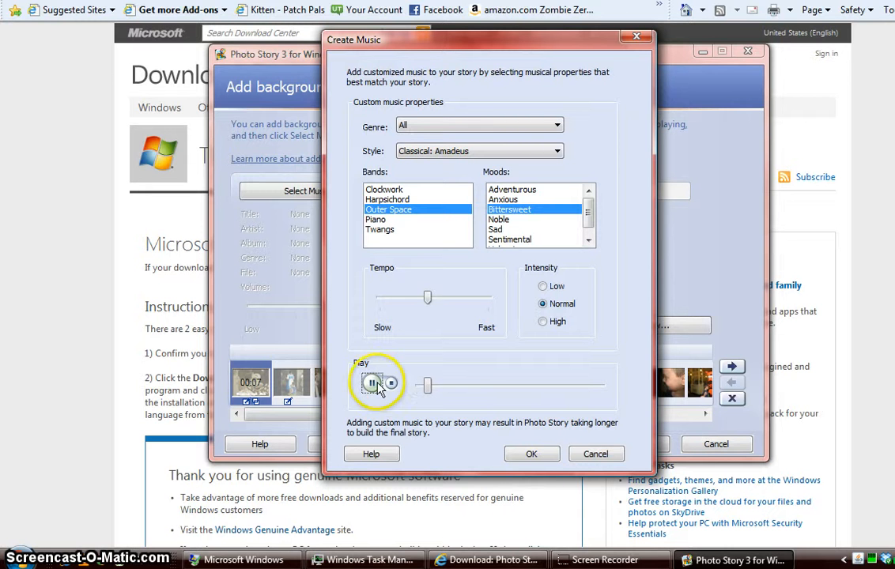
click(542, 456)
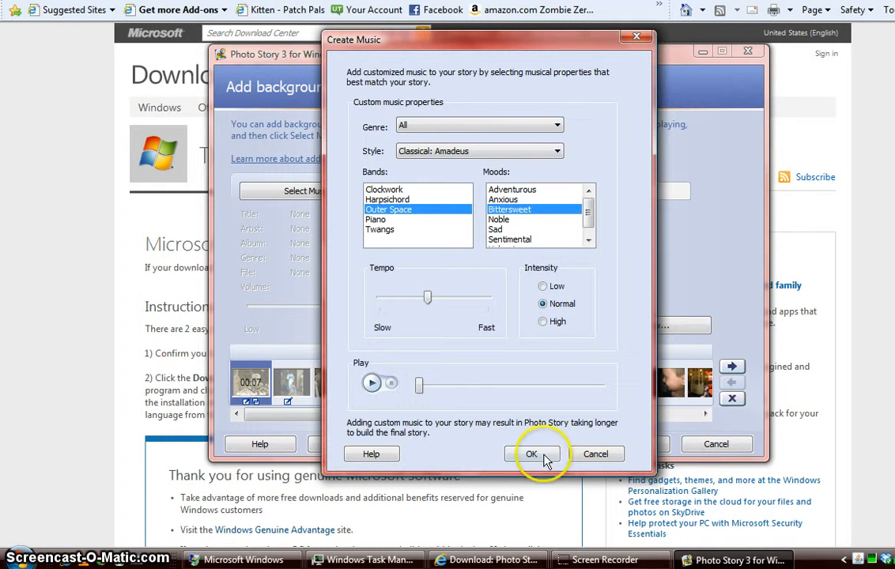
click(594, 455)
click(307, 190)
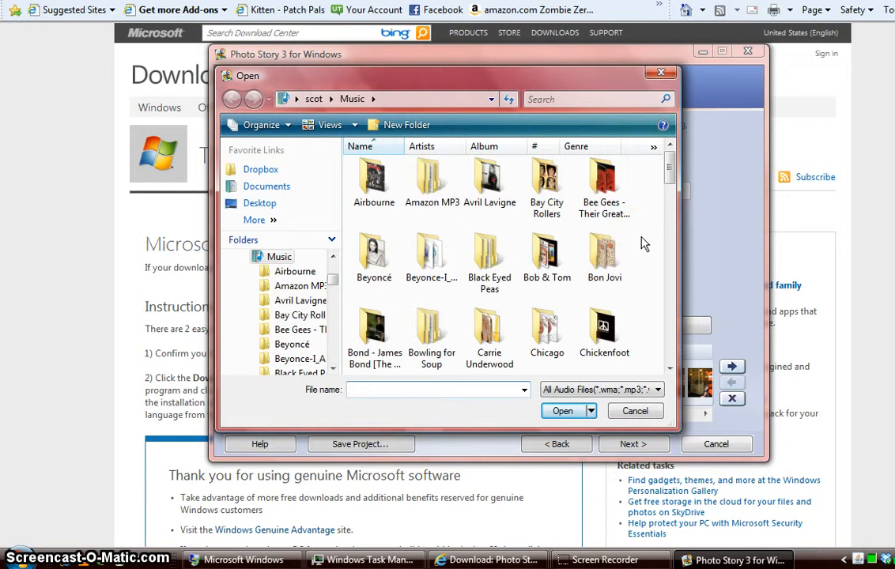
Pick Garbage's 'The World Is Not Enough' from the Bond themes folder and set volume to Low
double_click(379, 327)
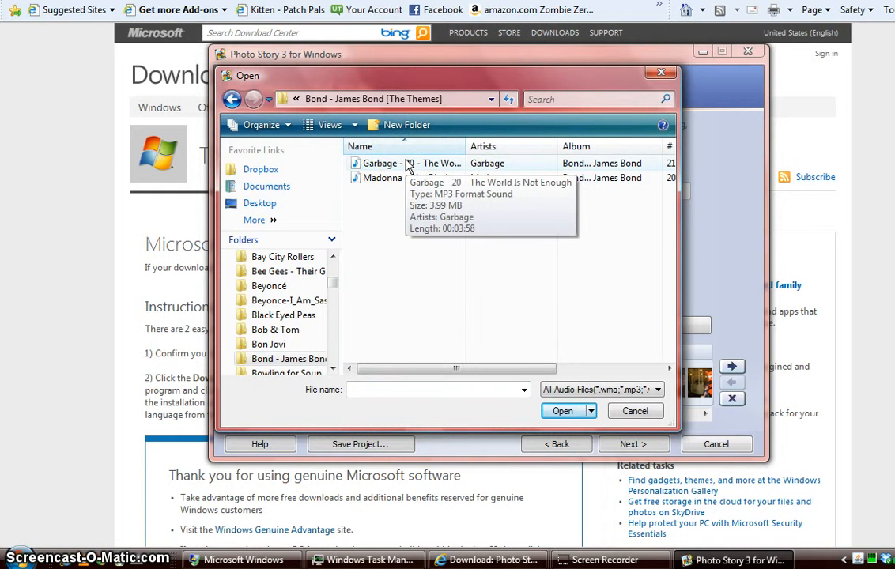
double_click(408, 164)
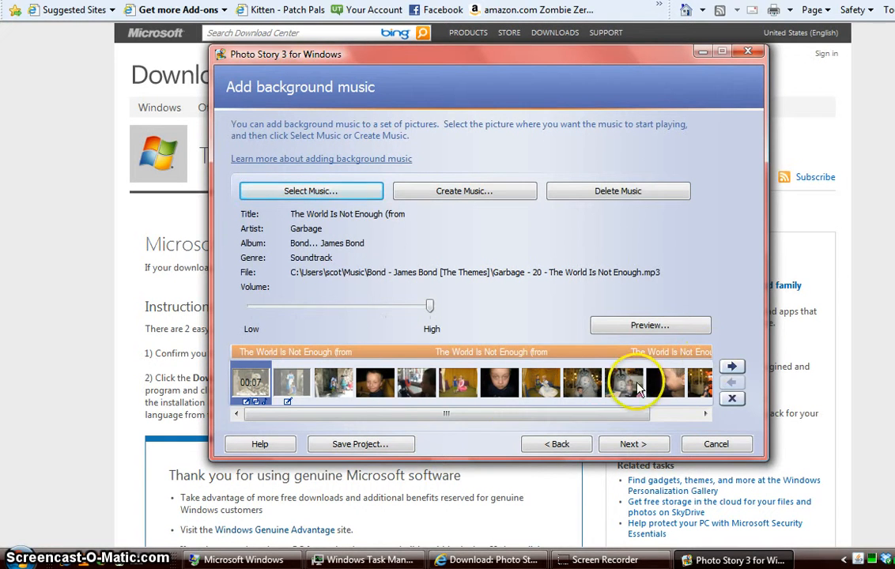
drag(450, 414, 580, 418)
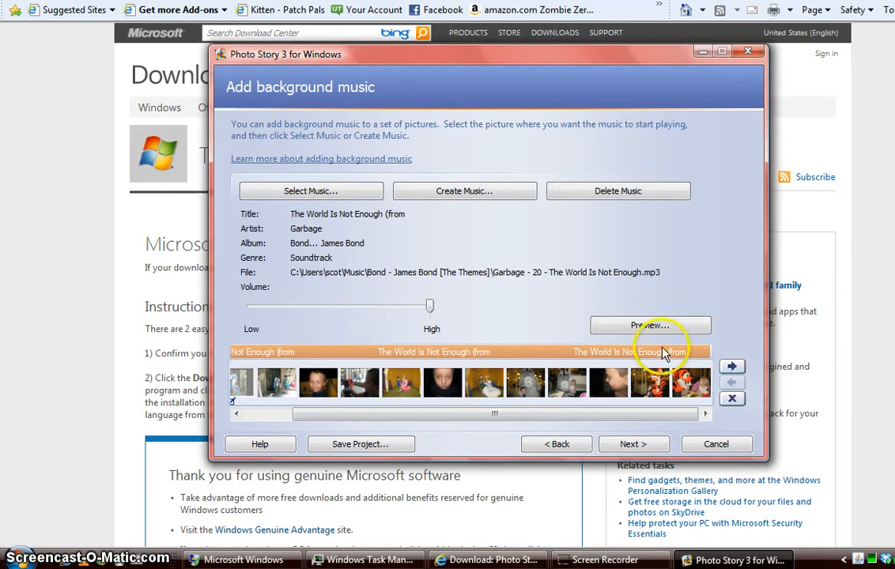
drag(435, 314, 229, 317)
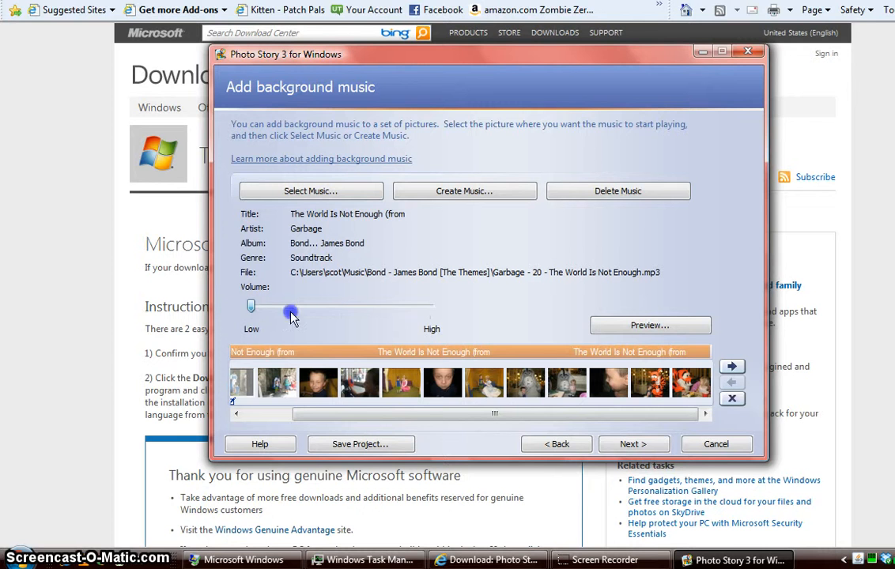
Raise the music volume to high and preview the story with the soundtrack
drag(291, 316, 454, 323)
click(633, 330)
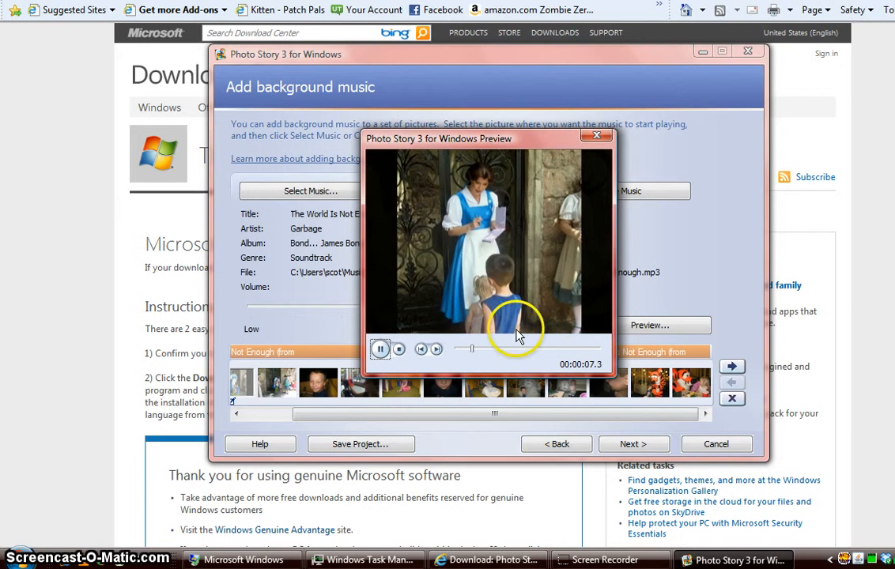
click(398, 350)
click(597, 138)
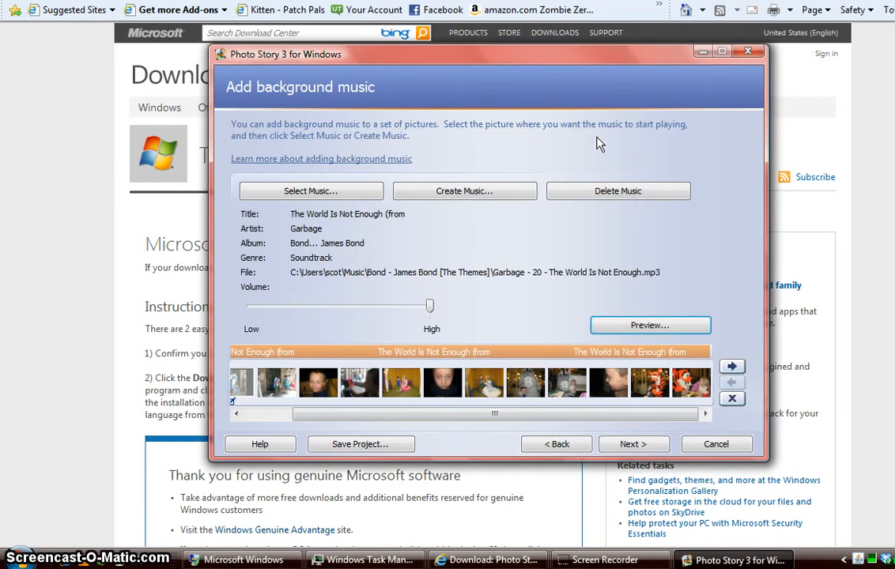
Lower the music volume to just above Low and preview the story again
drag(429, 305, 283, 305)
click(660, 327)
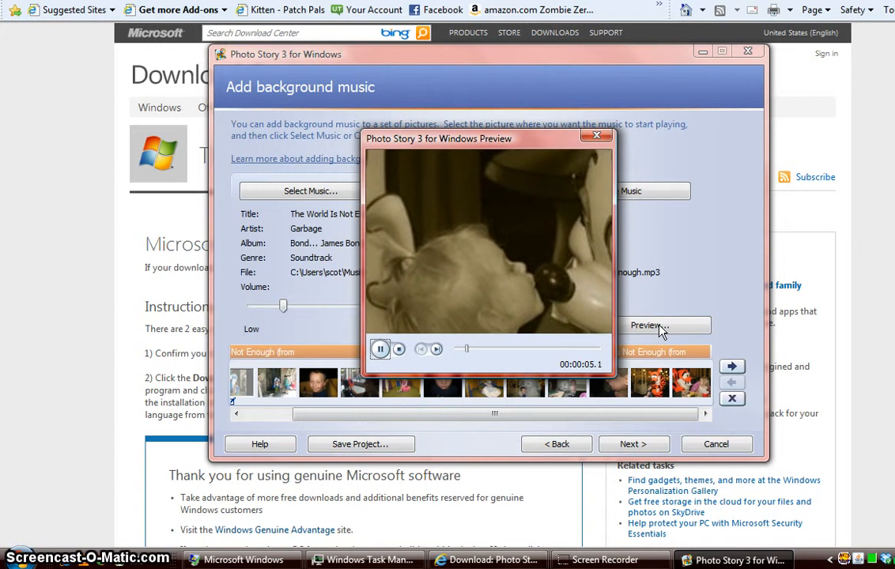
click(399, 351)
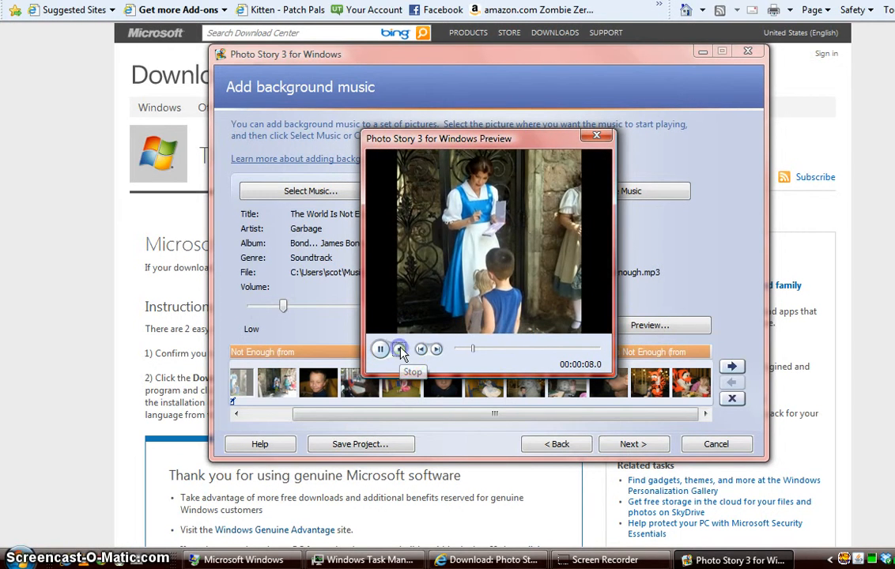
click(595, 136)
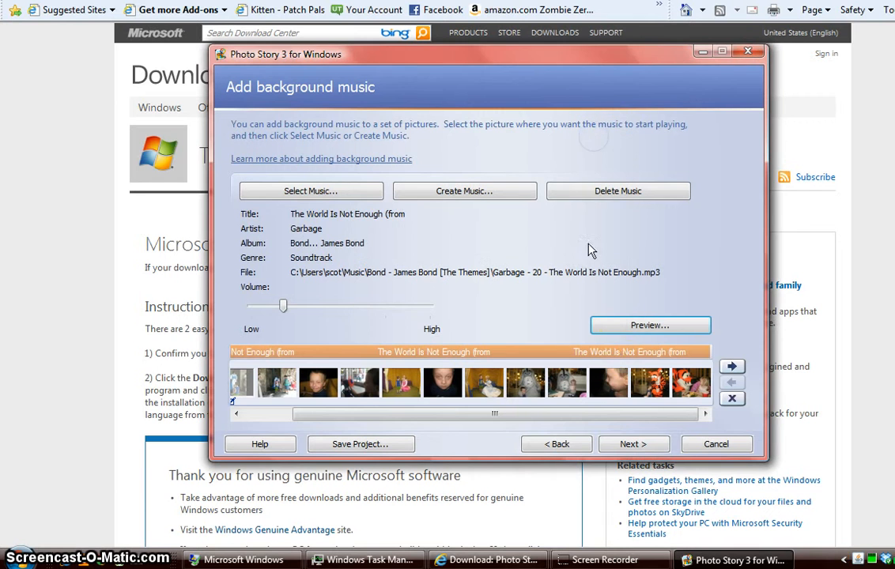
Choose computer playback and save the story as PhotoStory1.wmv in the Videos folder
click(632, 441)
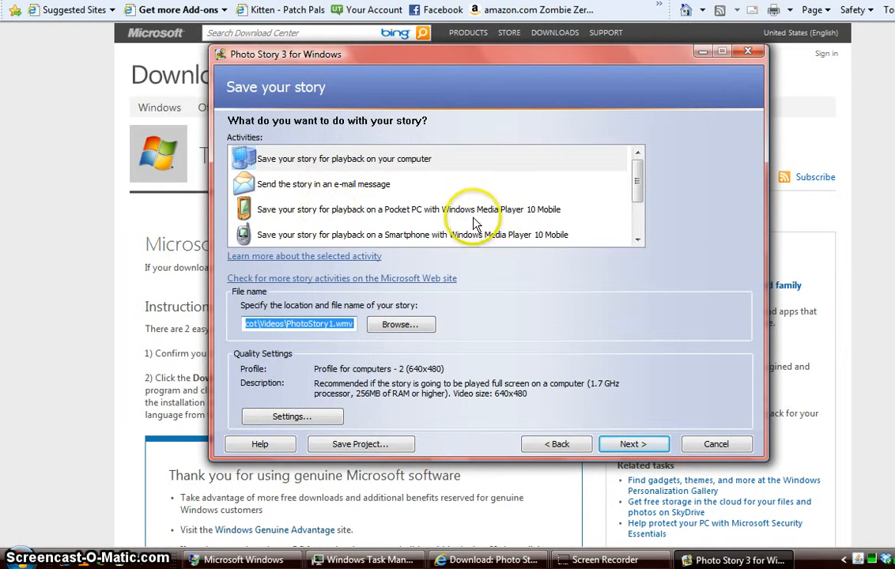
drag(639, 197, 639, 223)
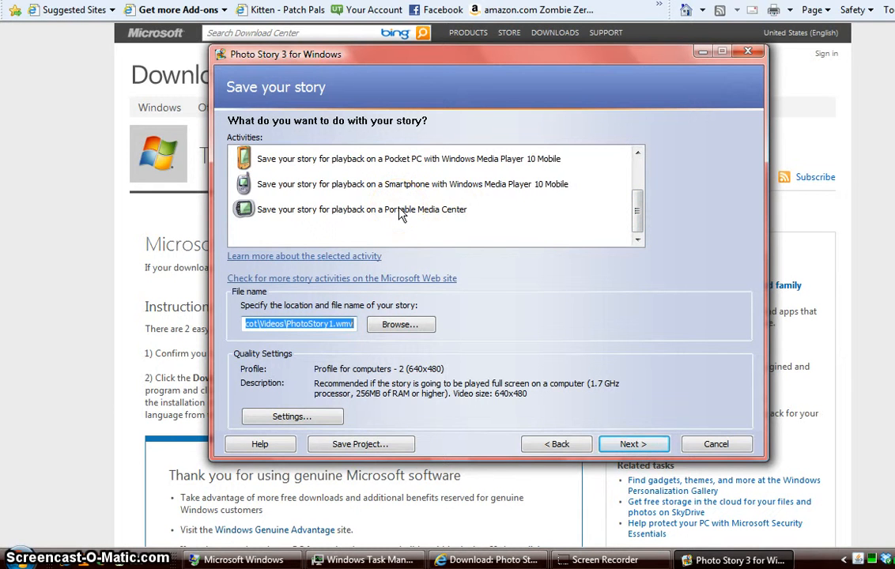
drag(637, 212, 637, 142)
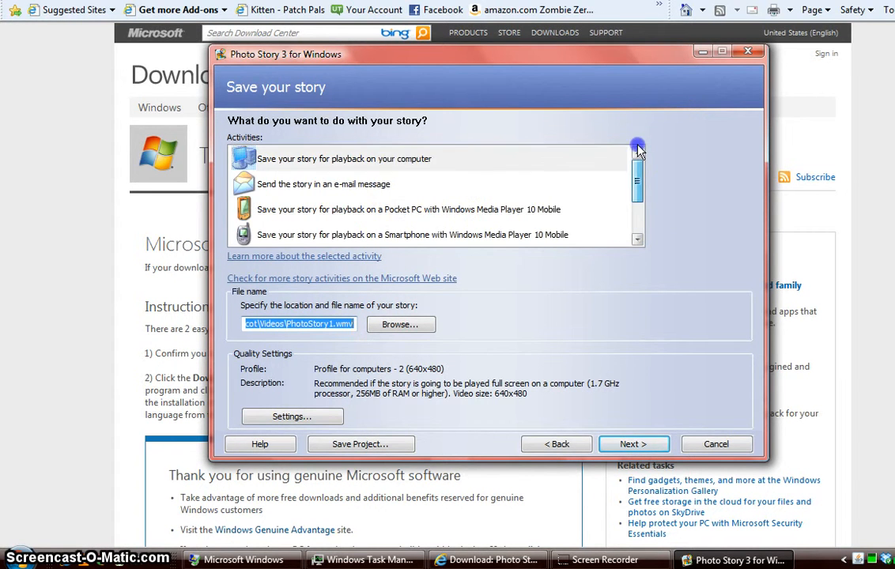
click(359, 156)
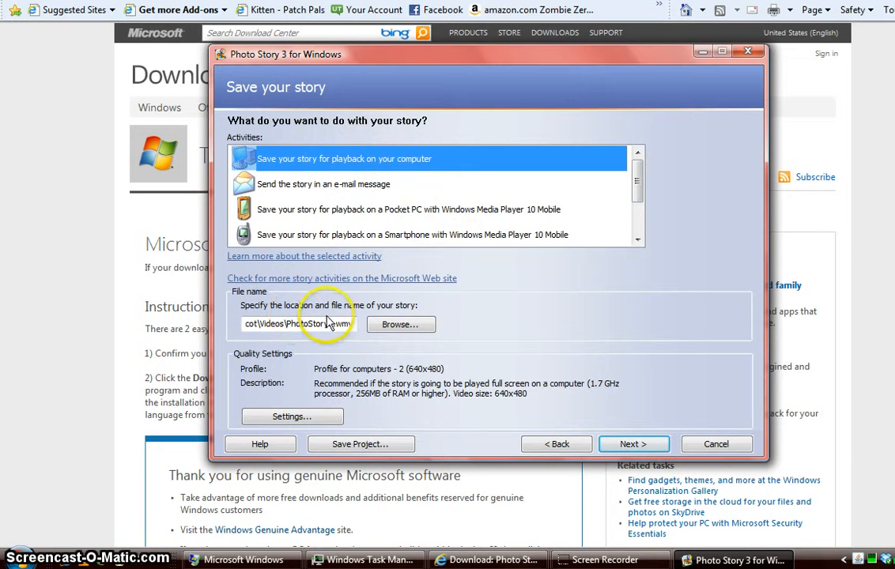
click(395, 327)
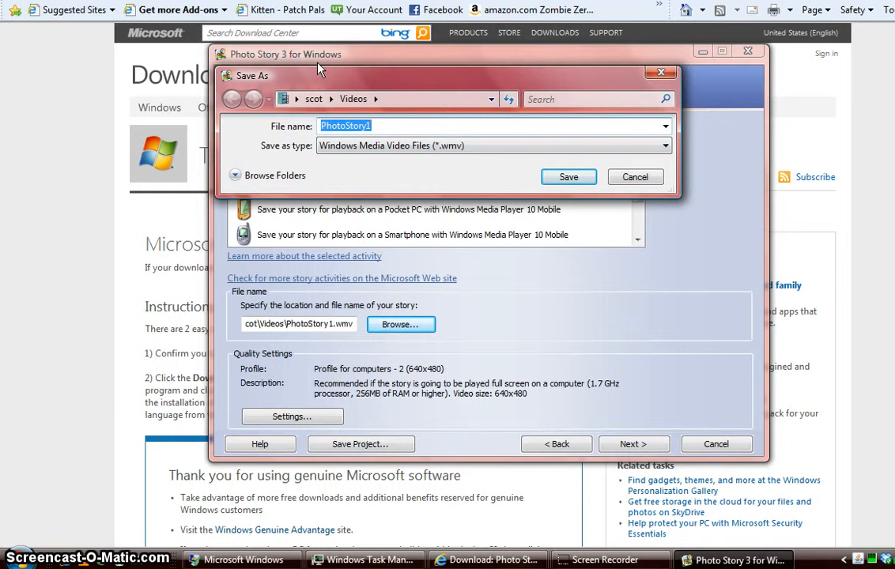
click(568, 179)
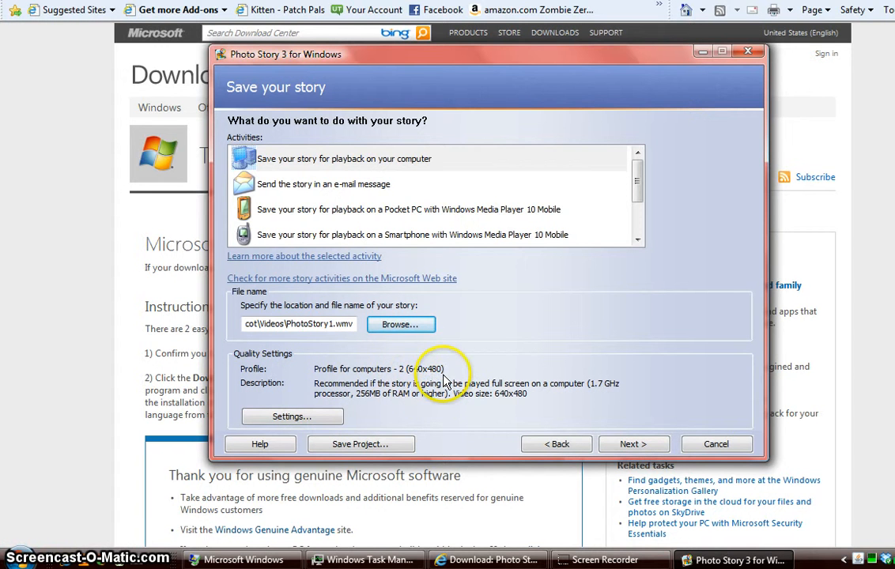
Keep the Profile for computers - 2 (640x480) quality setting and build PhotoStory1.wmv
click(317, 419)
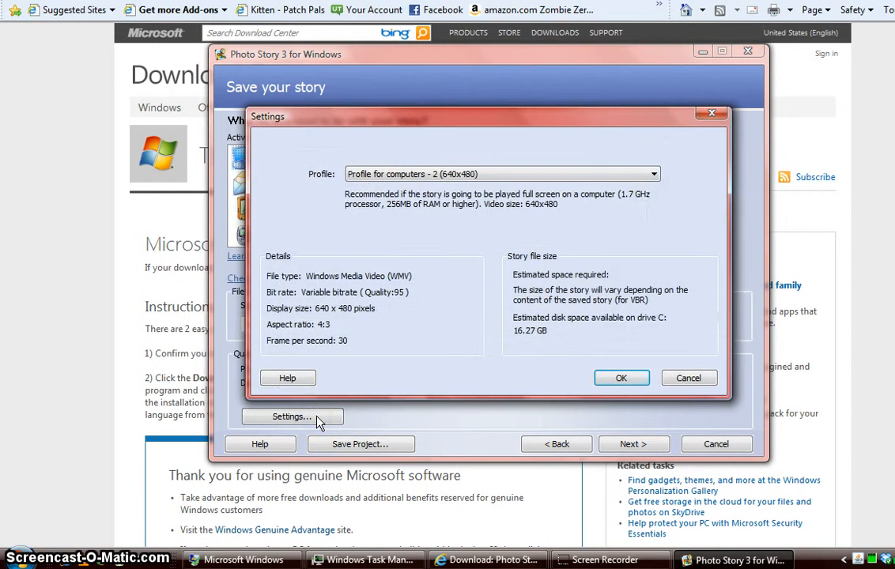
click(653, 174)
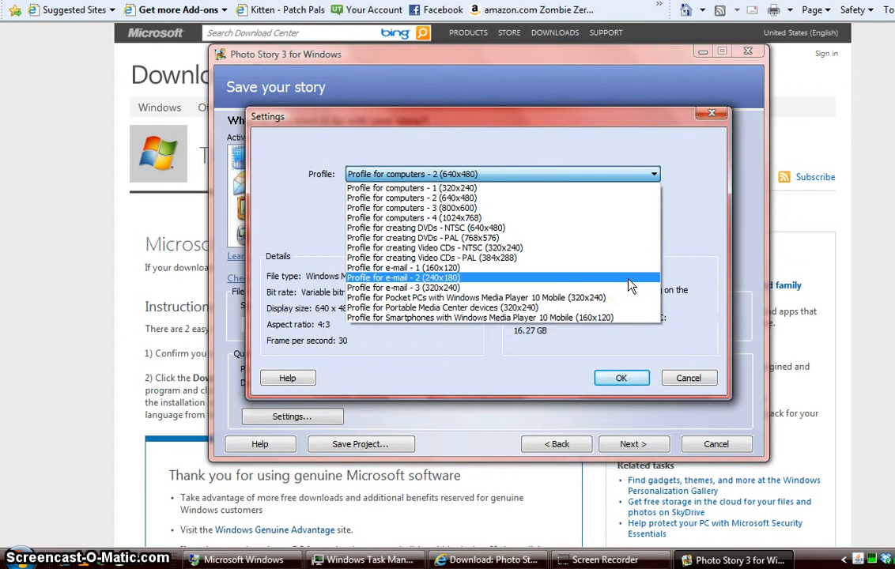
click(508, 199)
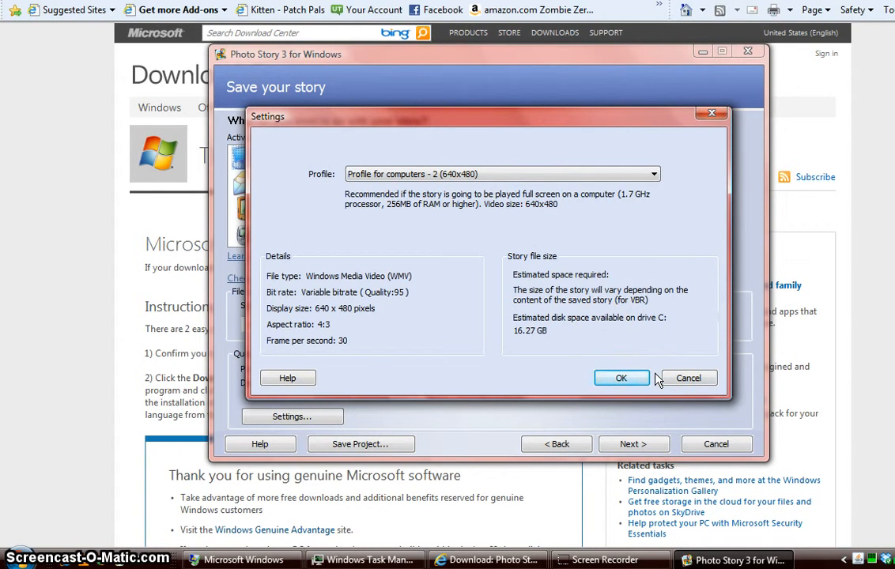
click(621, 380)
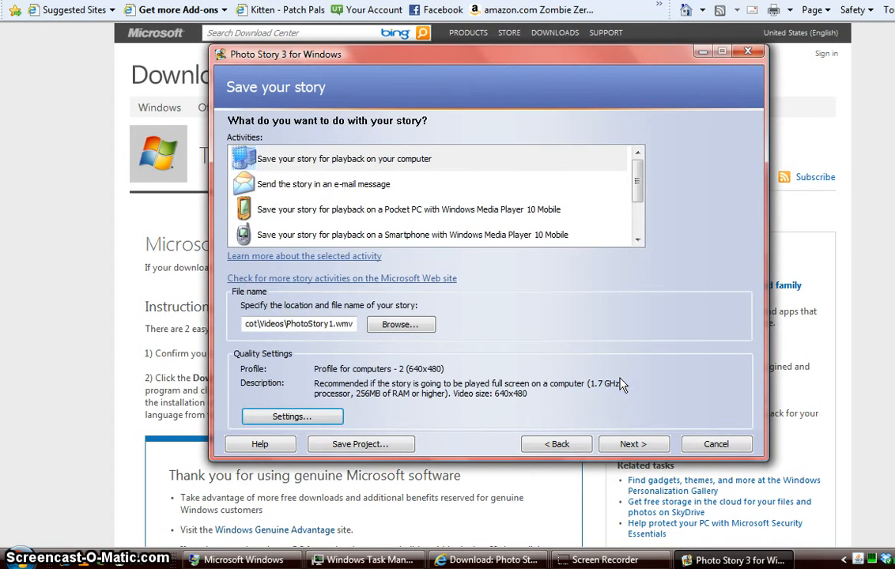
click(636, 444)
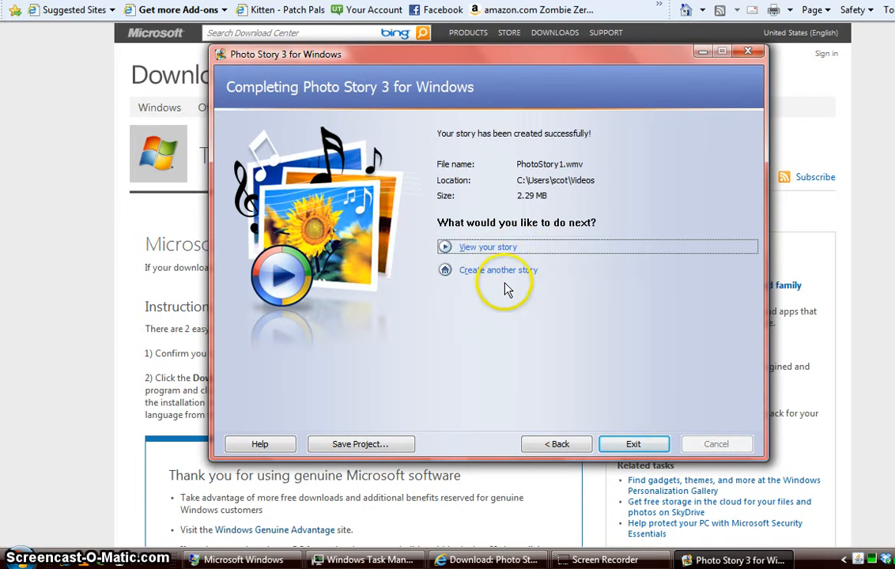
Watch PhotoStory1.wmv in Media Player, then exit Photo Story without saving the project
click(448, 250)
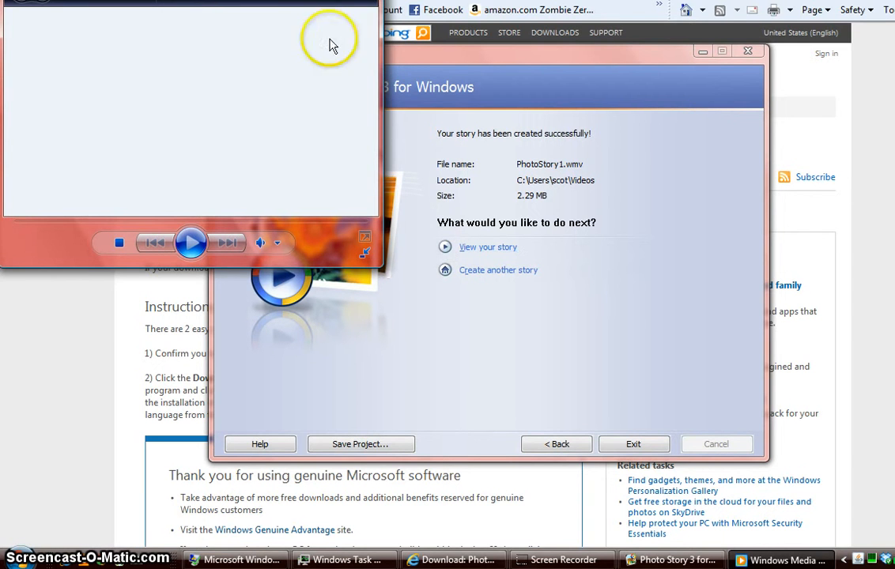
drag(237, 0, 299, 38)
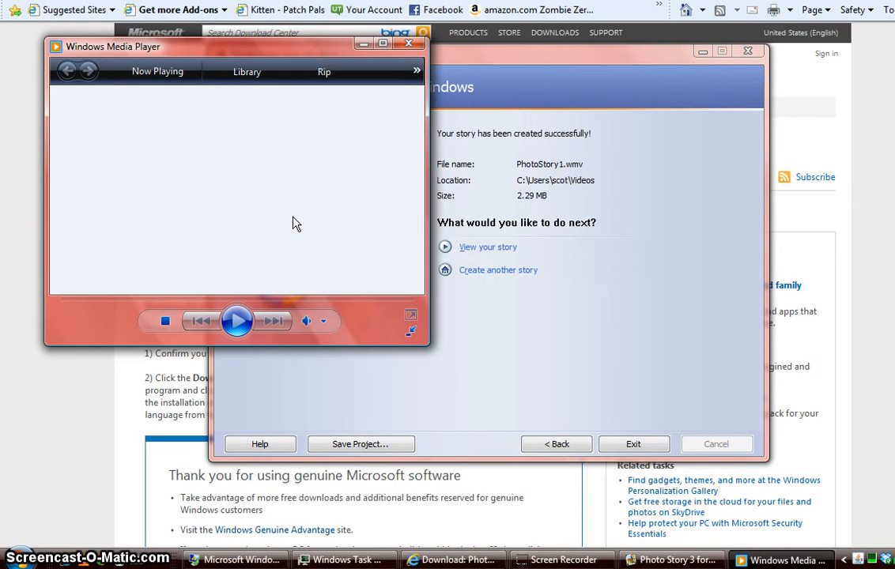
click(409, 44)
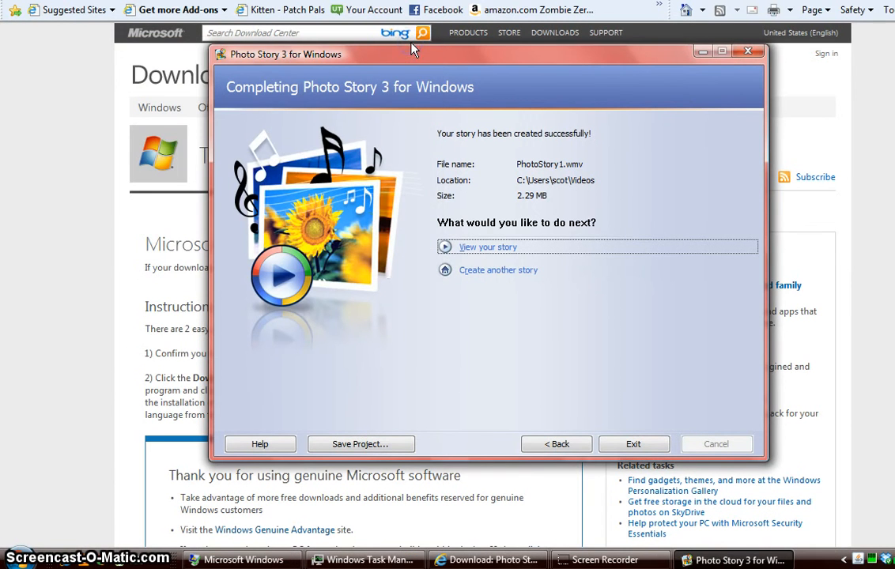
click(633, 444)
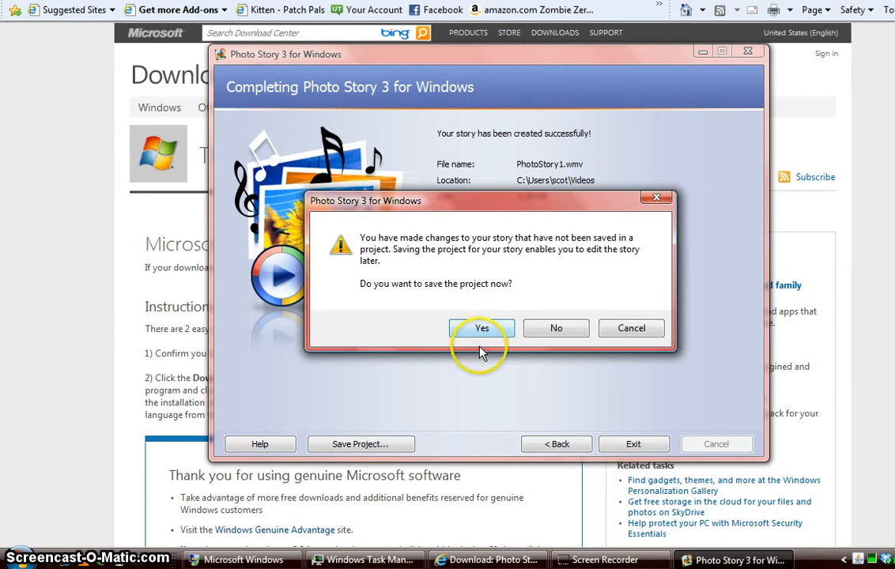
click(566, 332)
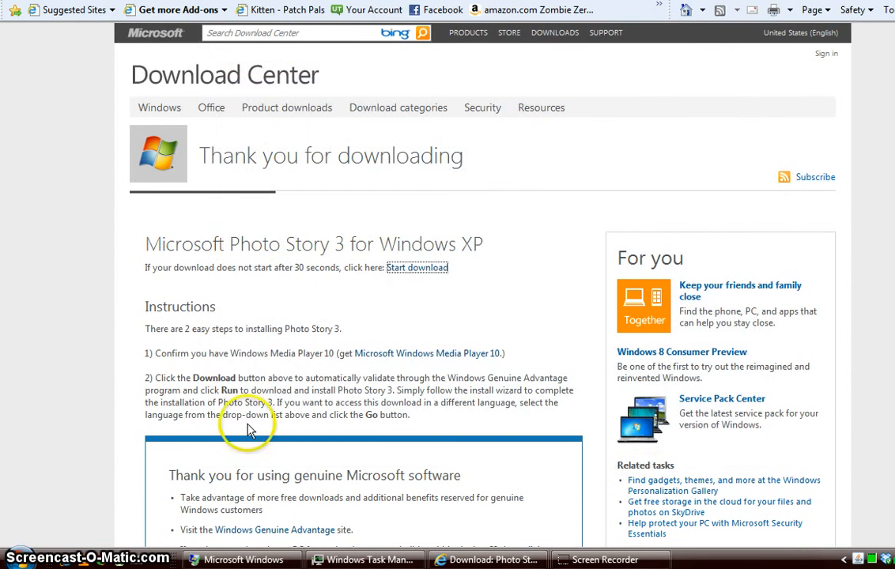
Launch PowerPoint 2003 from Start > All Programs > Microsoft Office
click(19, 558)
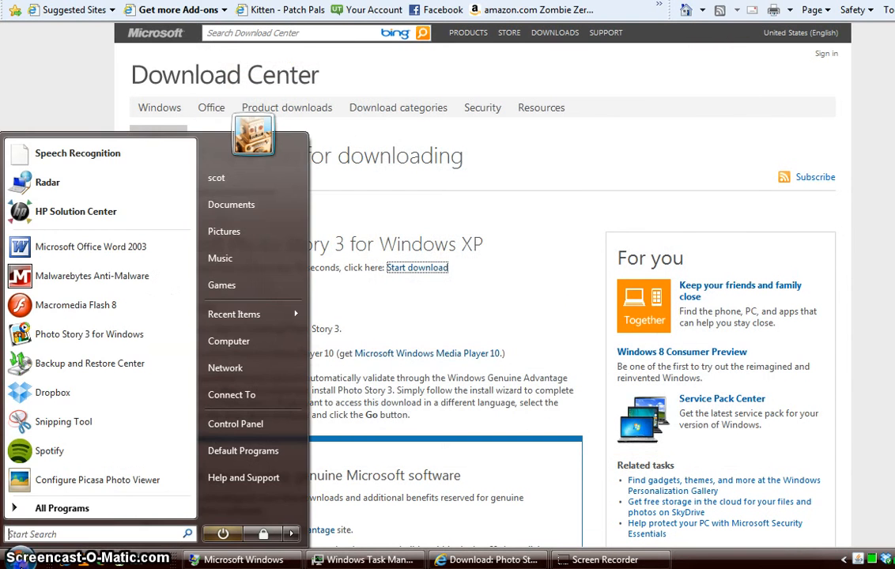
click(41, 509)
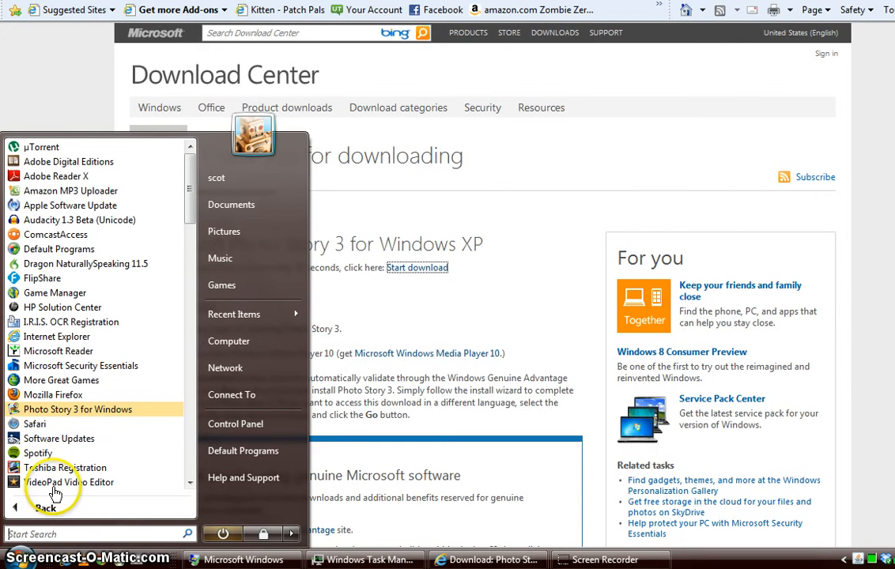
drag(190, 200, 193, 412)
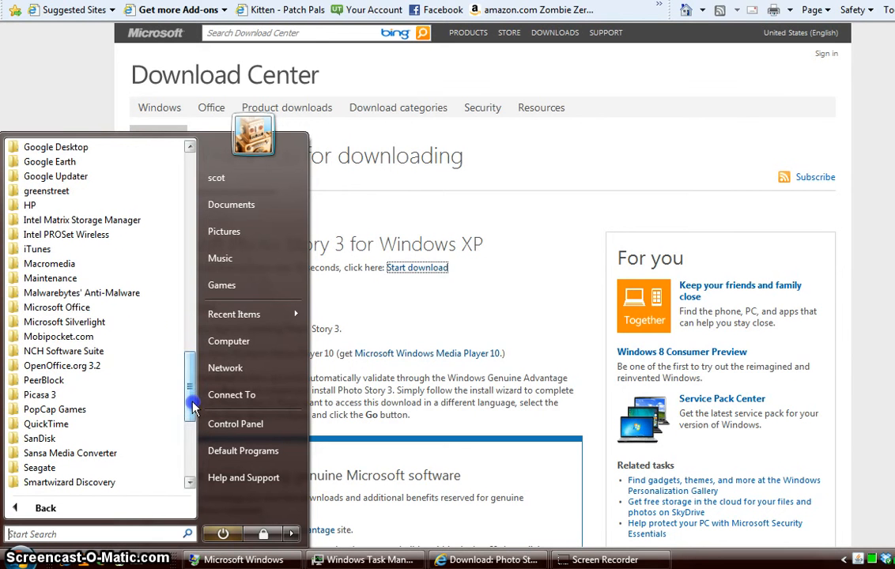
click(70, 308)
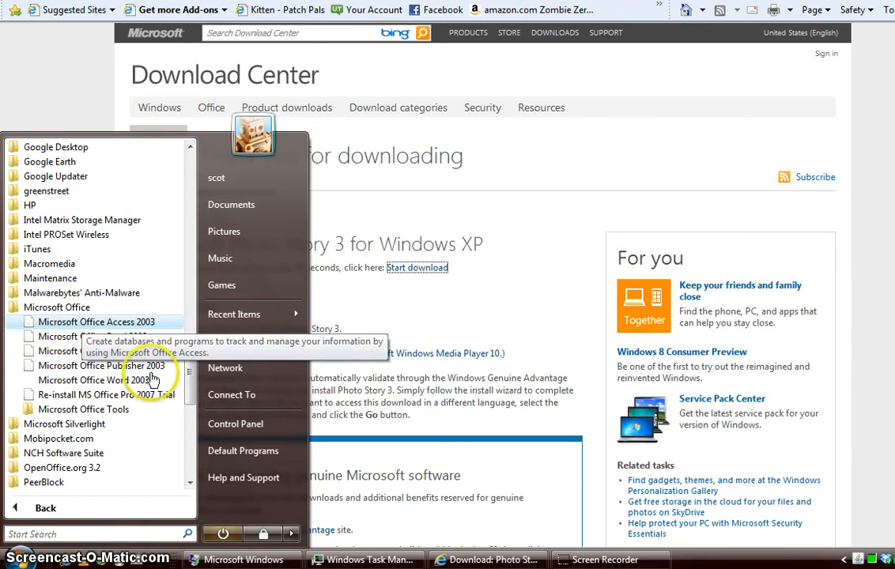
click(136, 351)
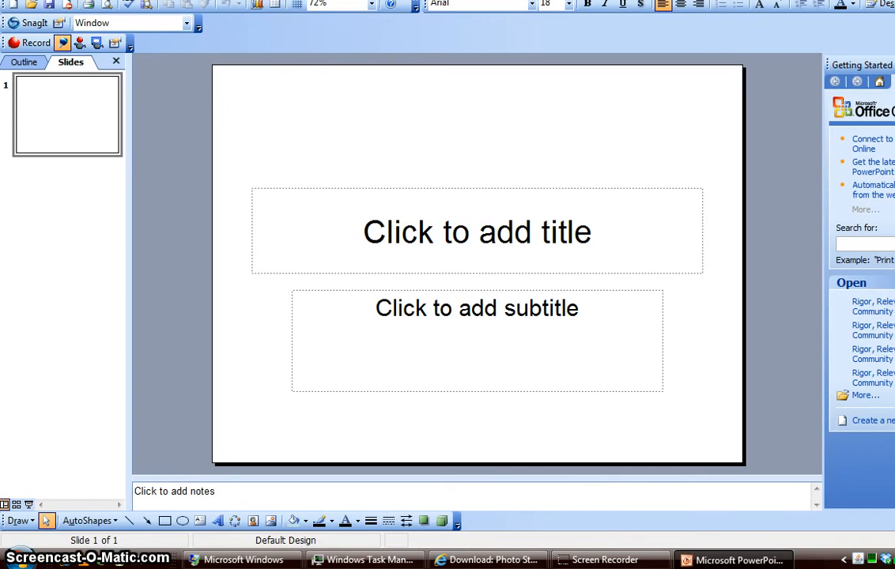
Insert the PhotoStory1 movie from the Videos folder onto the slide
click(894, 0)
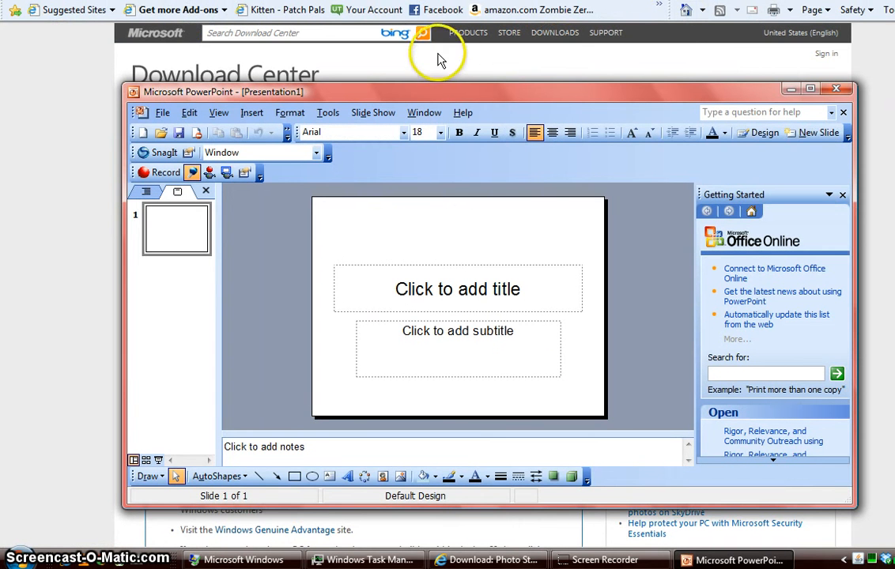
click(251, 112)
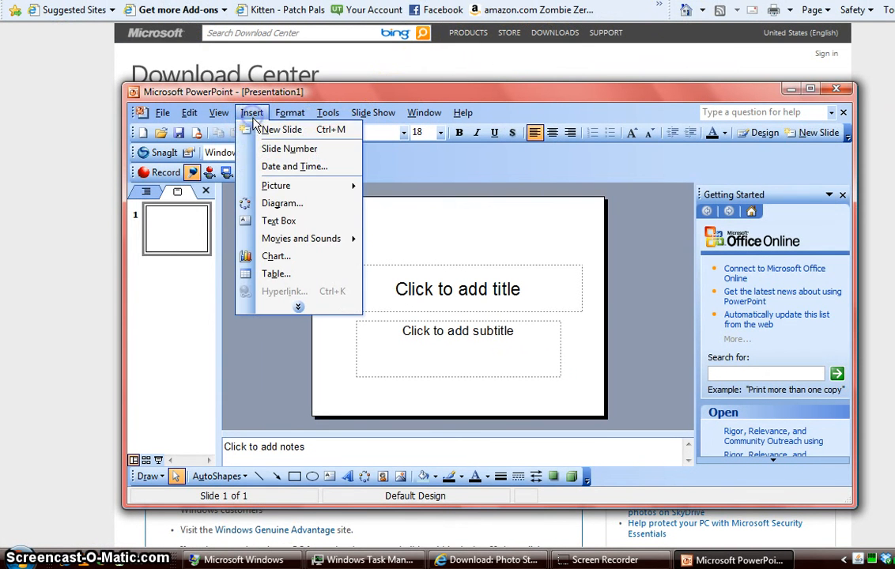
mouse_move(249, 239)
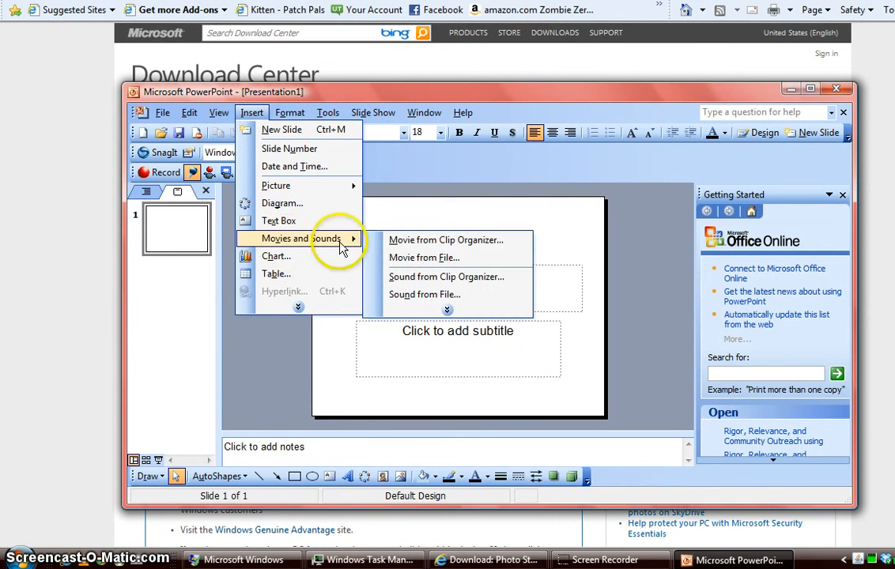
click(494, 263)
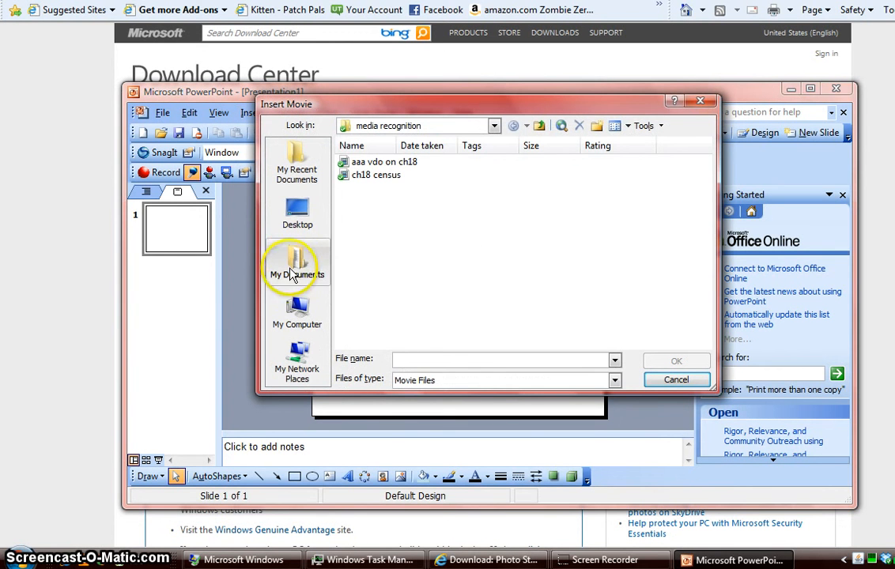
click(493, 127)
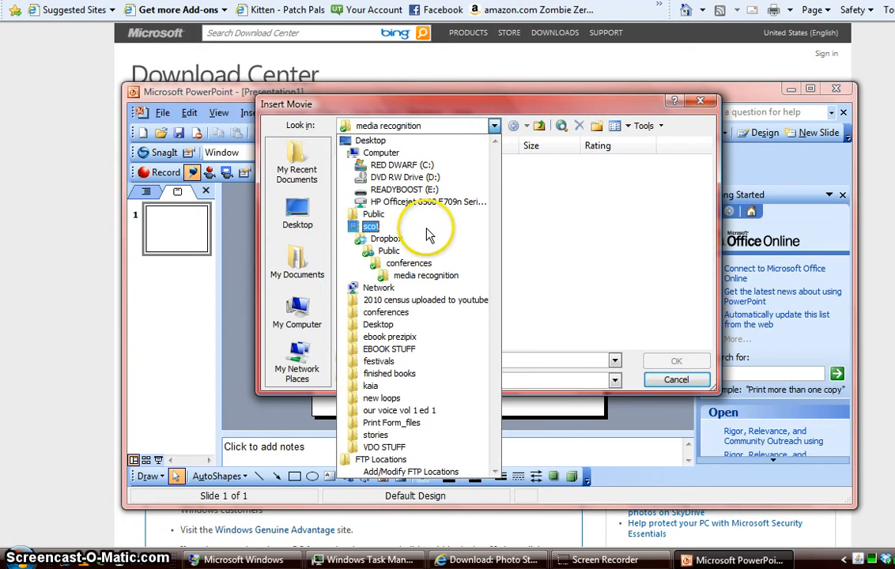
click(427, 234)
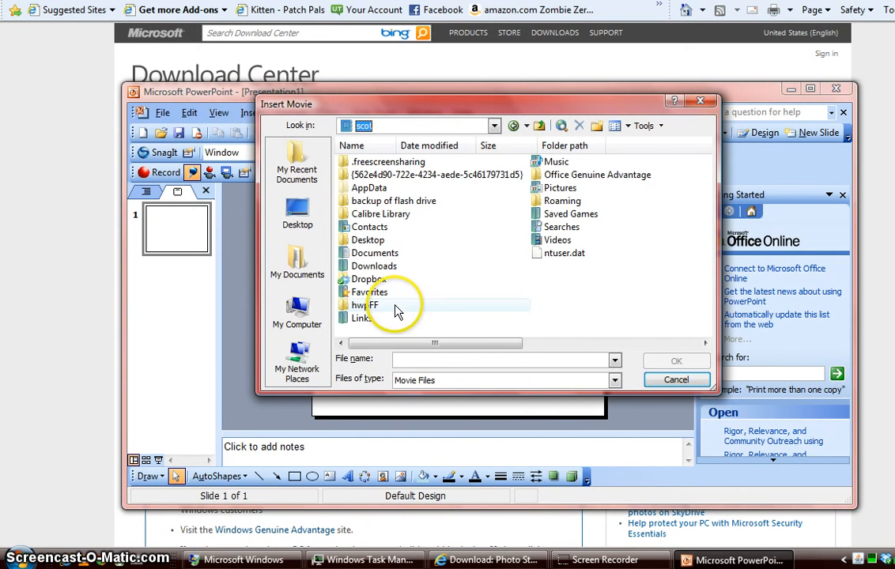
double_click(570, 242)
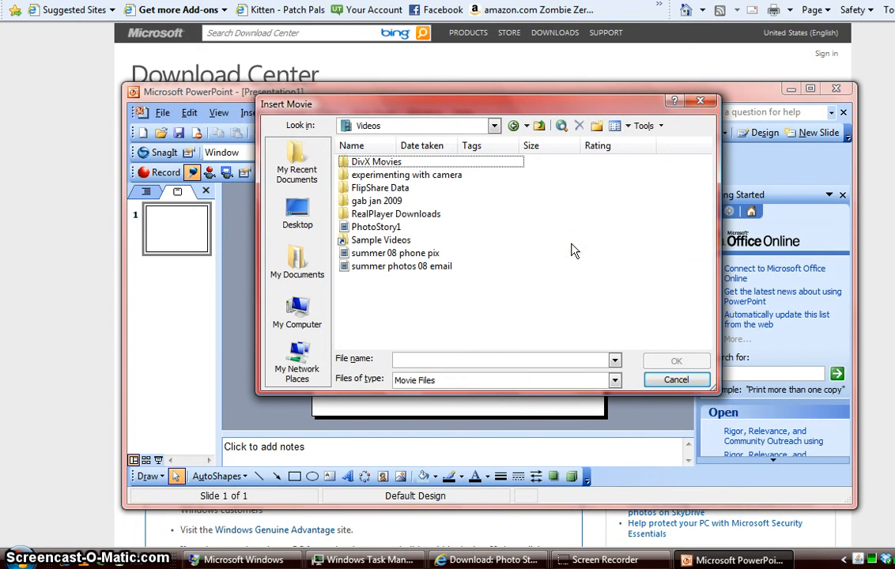
double_click(371, 228)
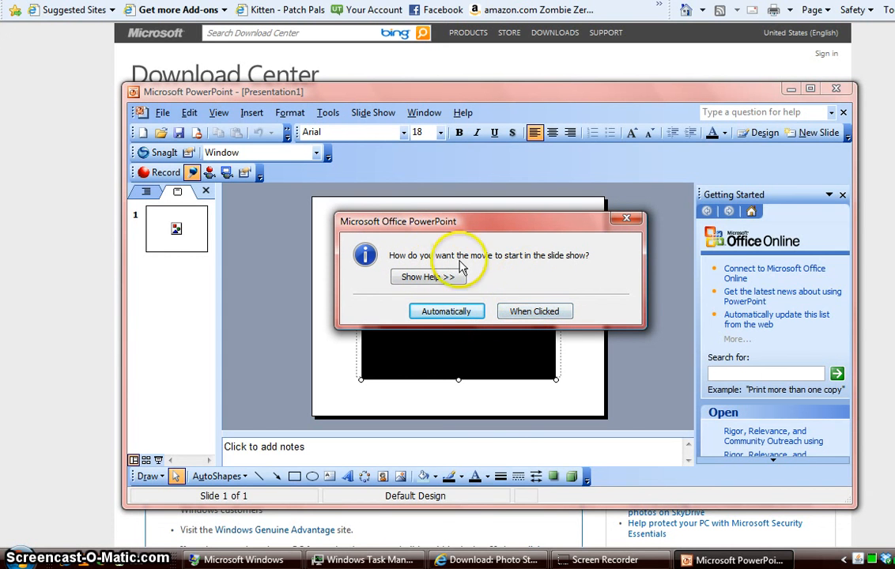
Make the movie start automatically, stretch it over the whole slide, and start the slide show
click(444, 314)
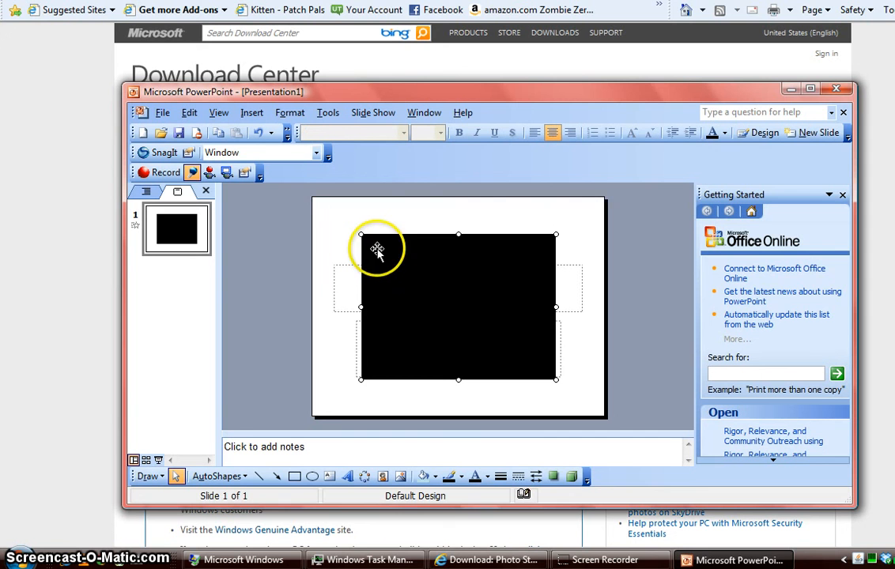
click(361, 233)
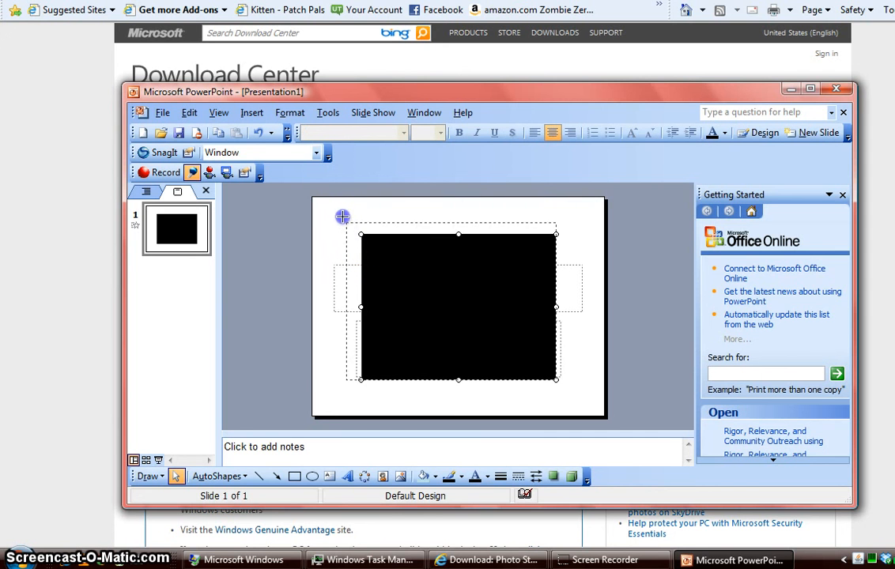
drag(342, 216, 312, 198)
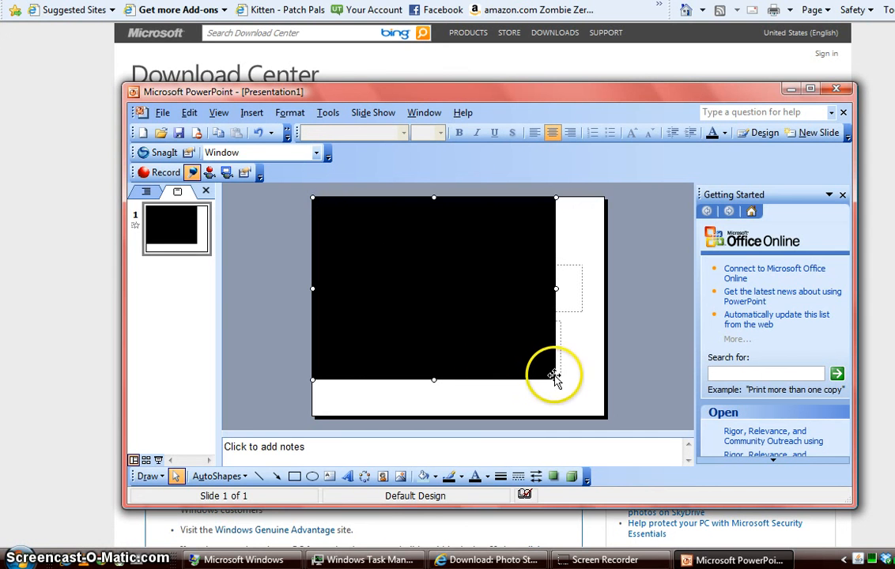
drag(553, 378, 597, 409)
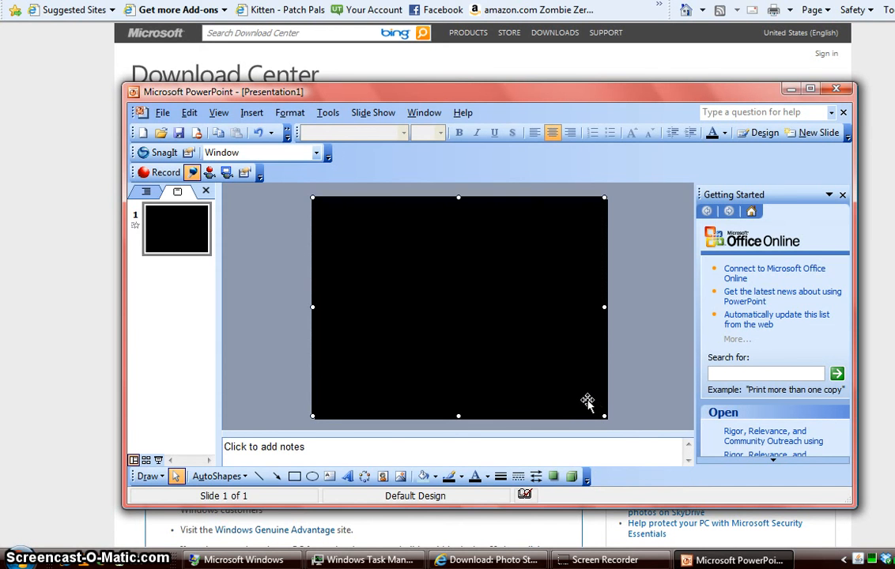
key(F5)
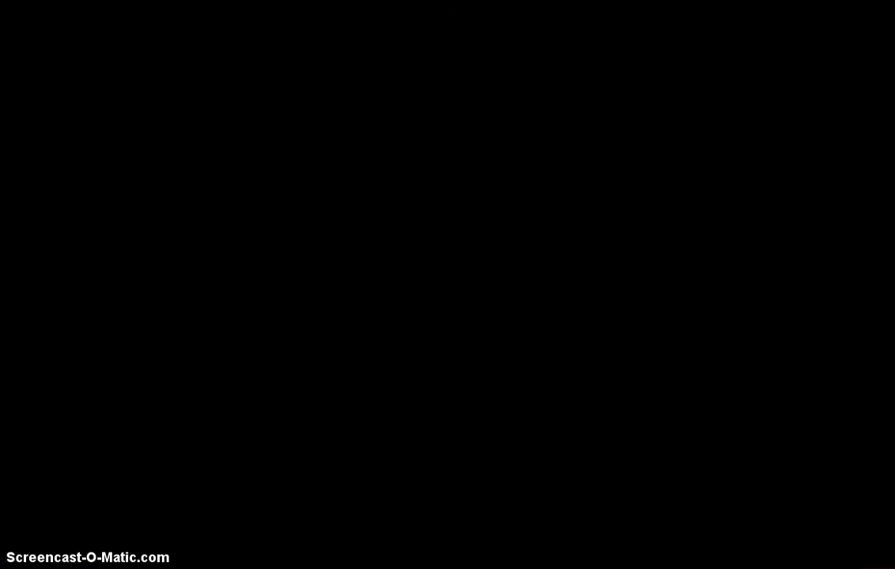